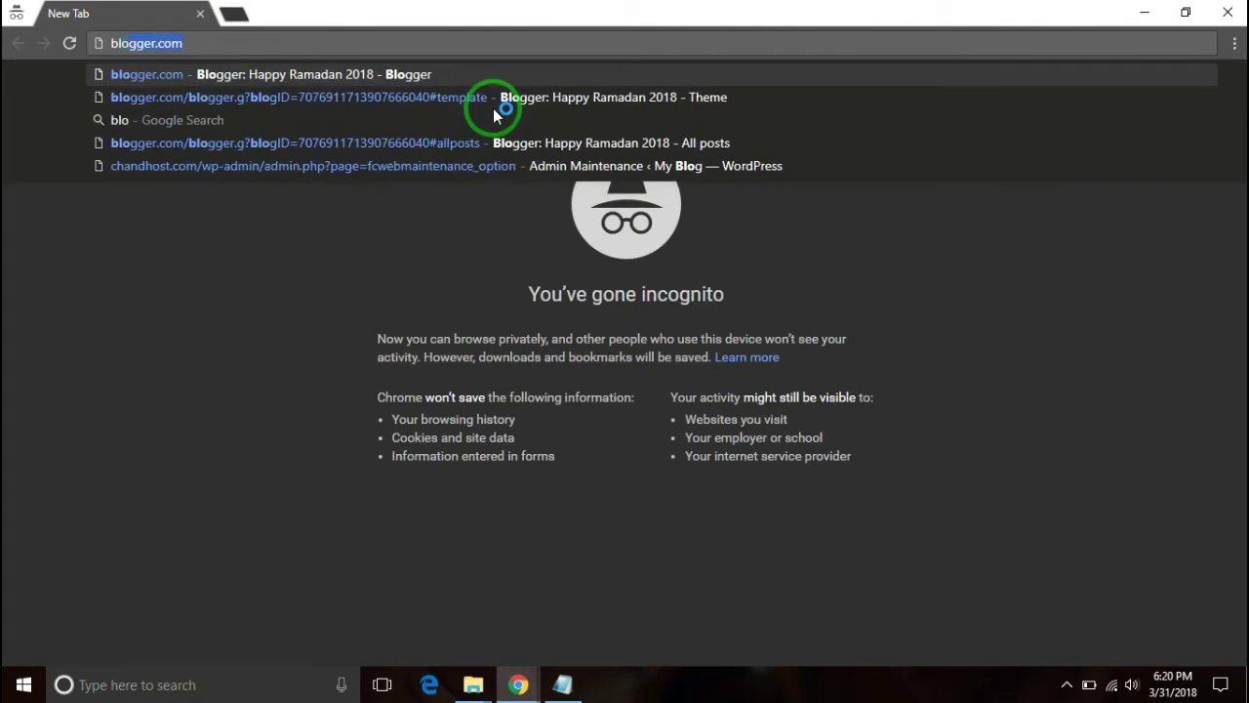
- Load blogger.com and start creating a new blog, reaching the Google sign-in page
key("Return")
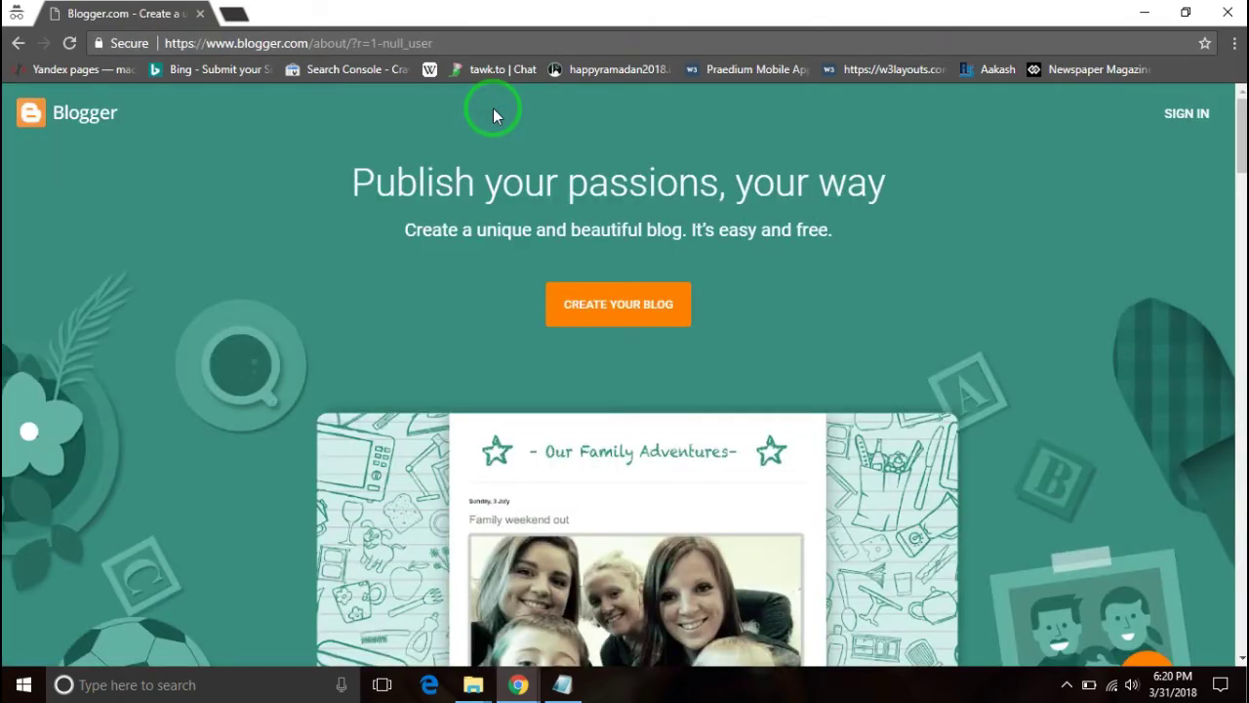
left_click(610, 303)
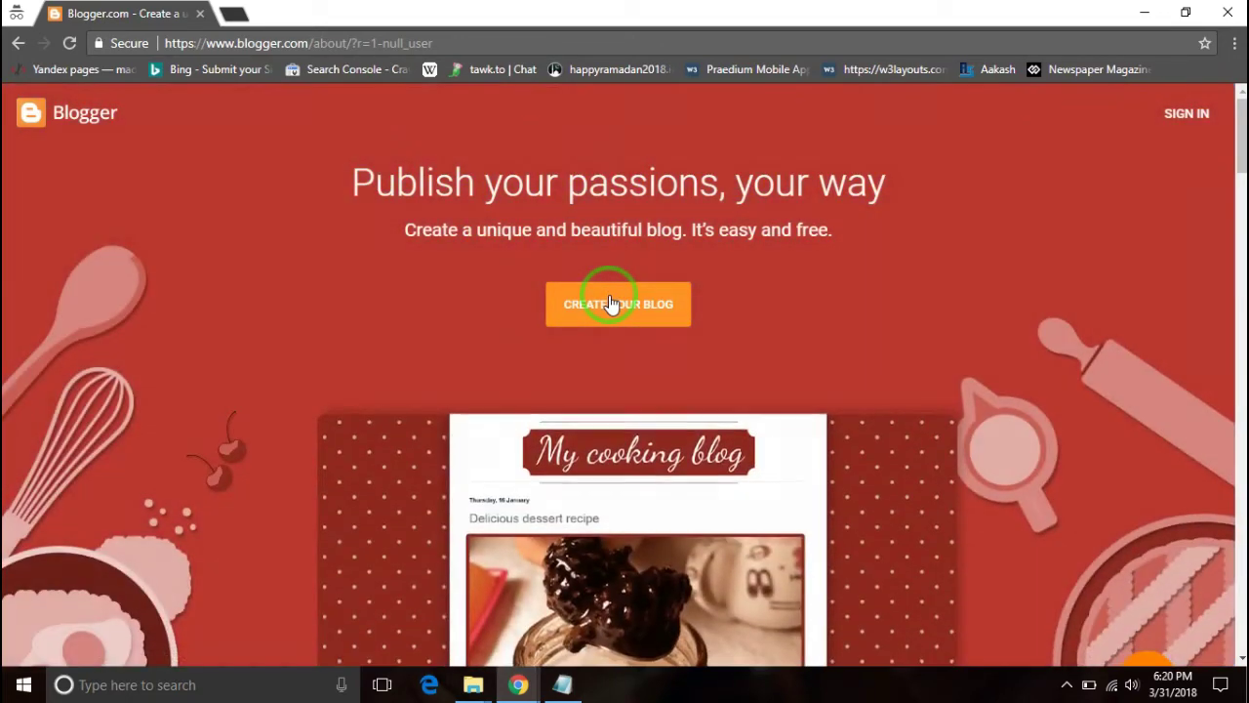
left_click(610, 303)
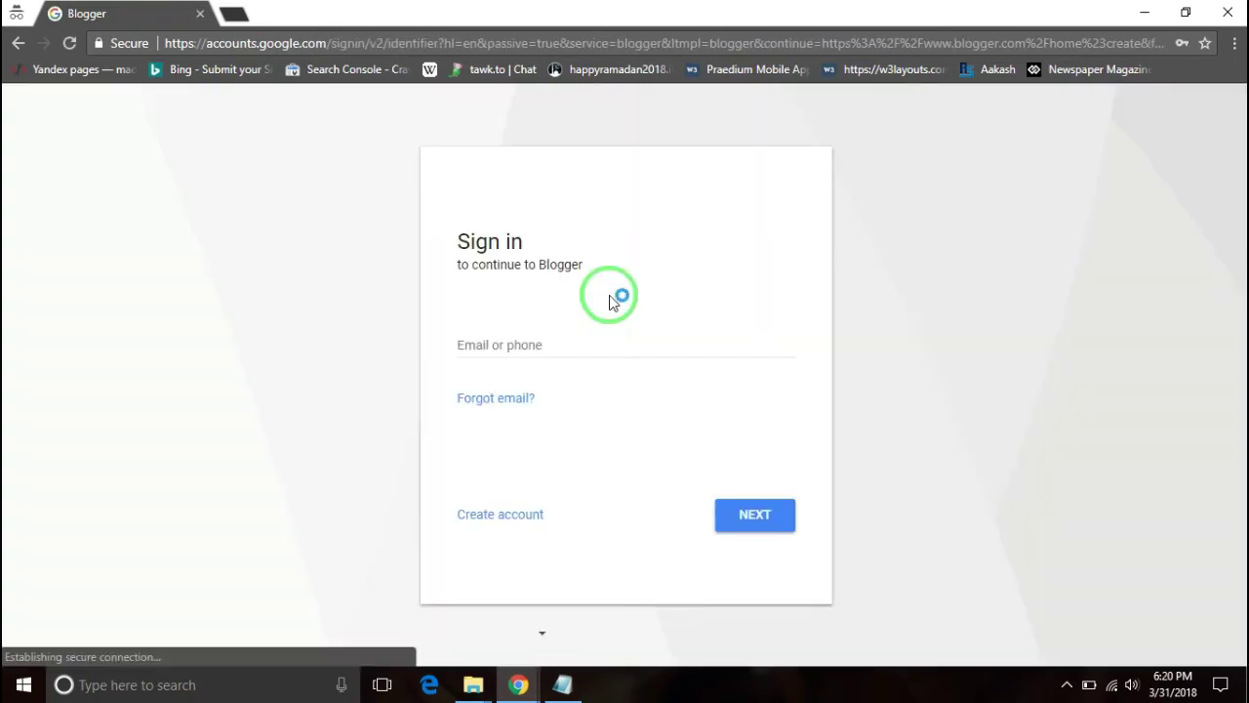
left_click(537, 341)
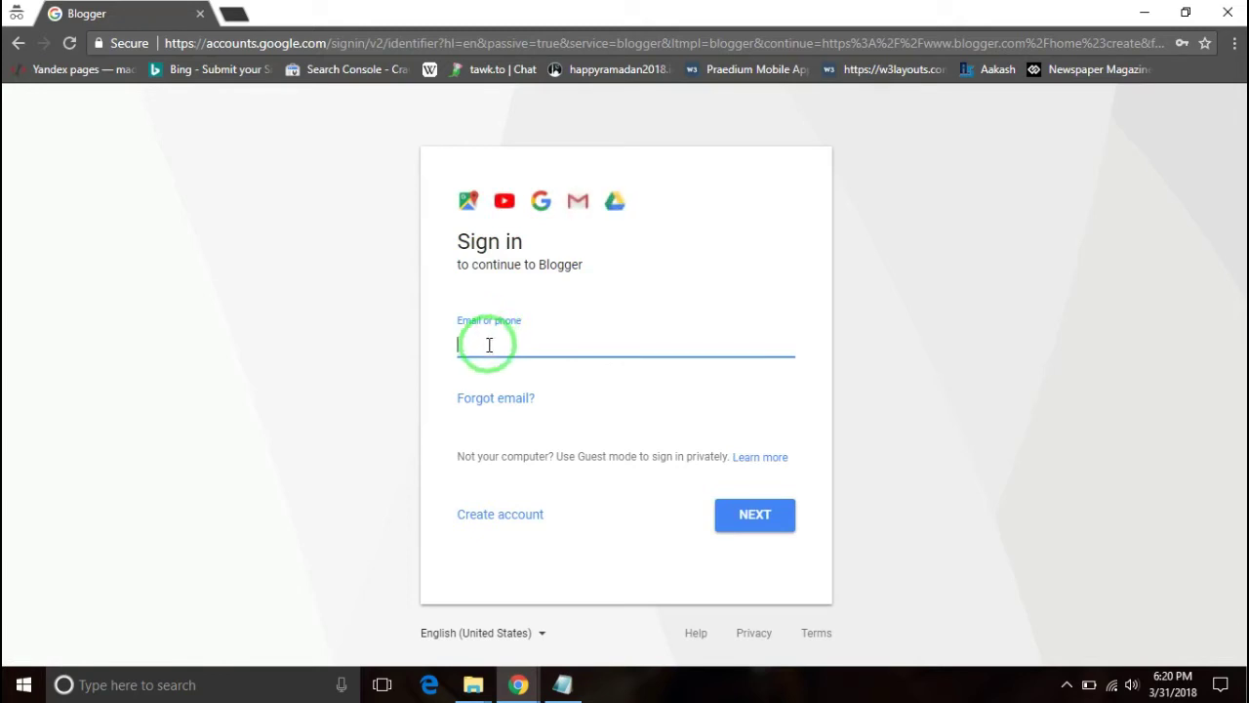
- Sign in to Blogger with the Google account's e-mail and password
left_click(489, 345)
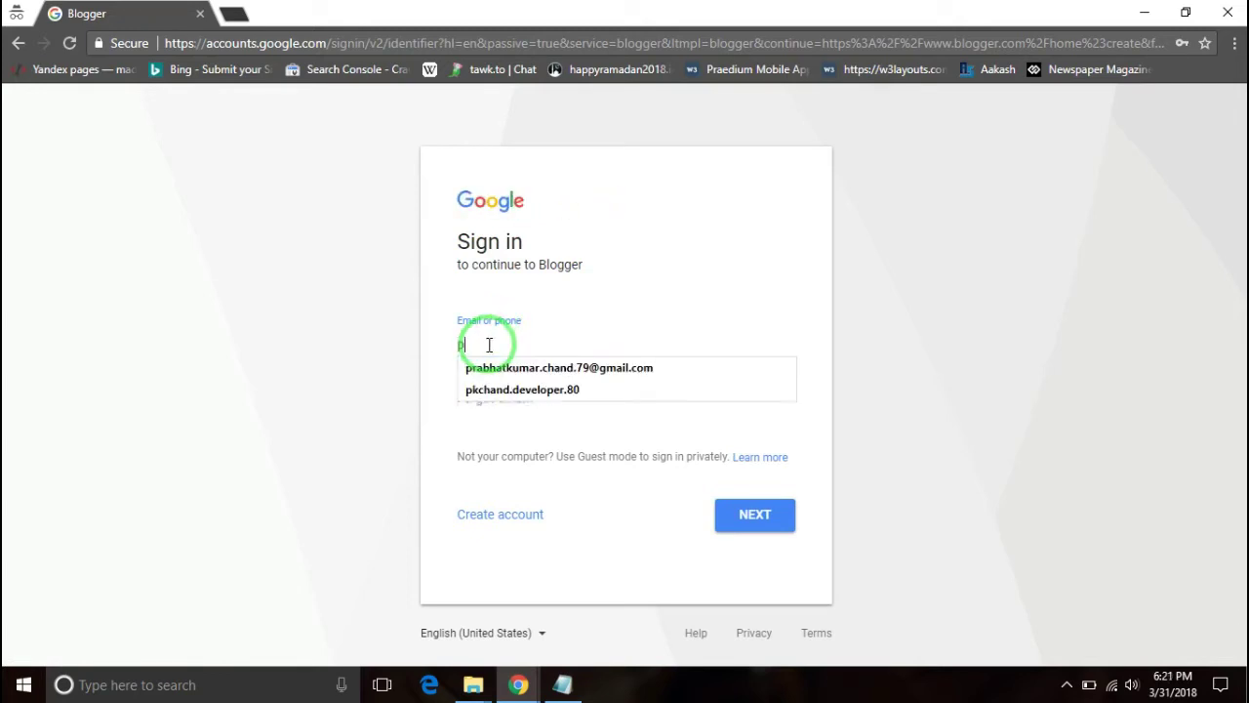
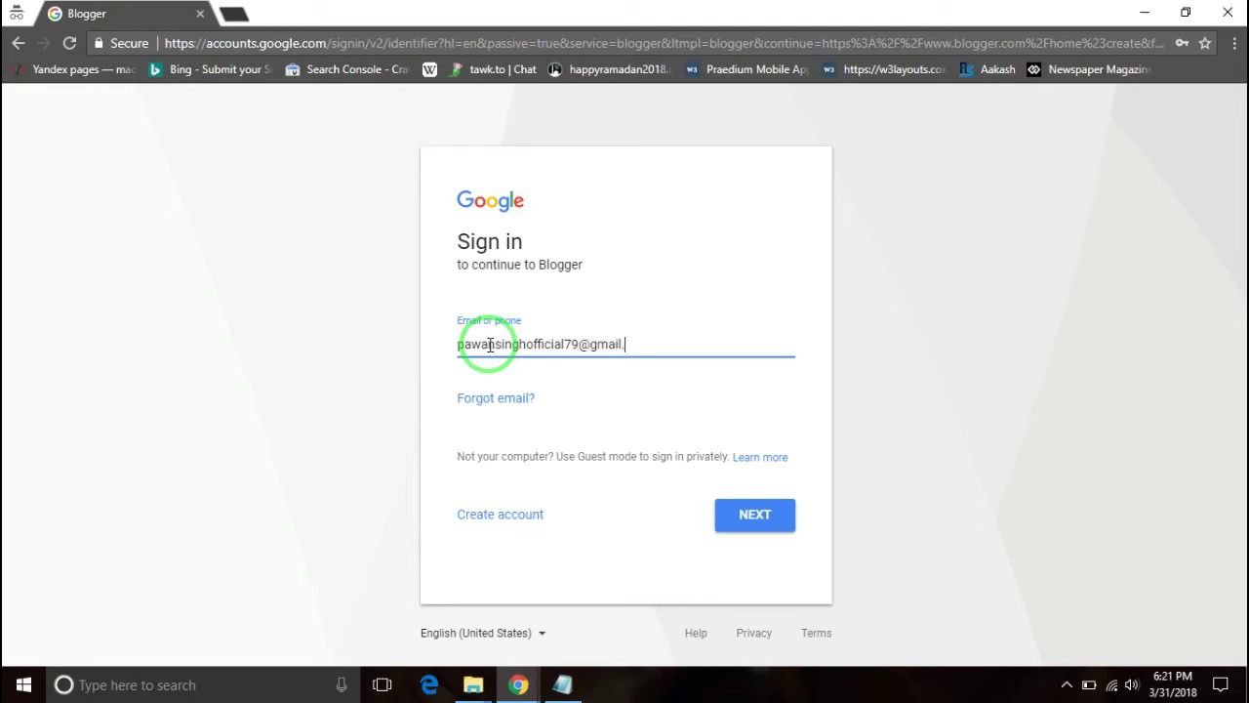
left_click(760, 521)
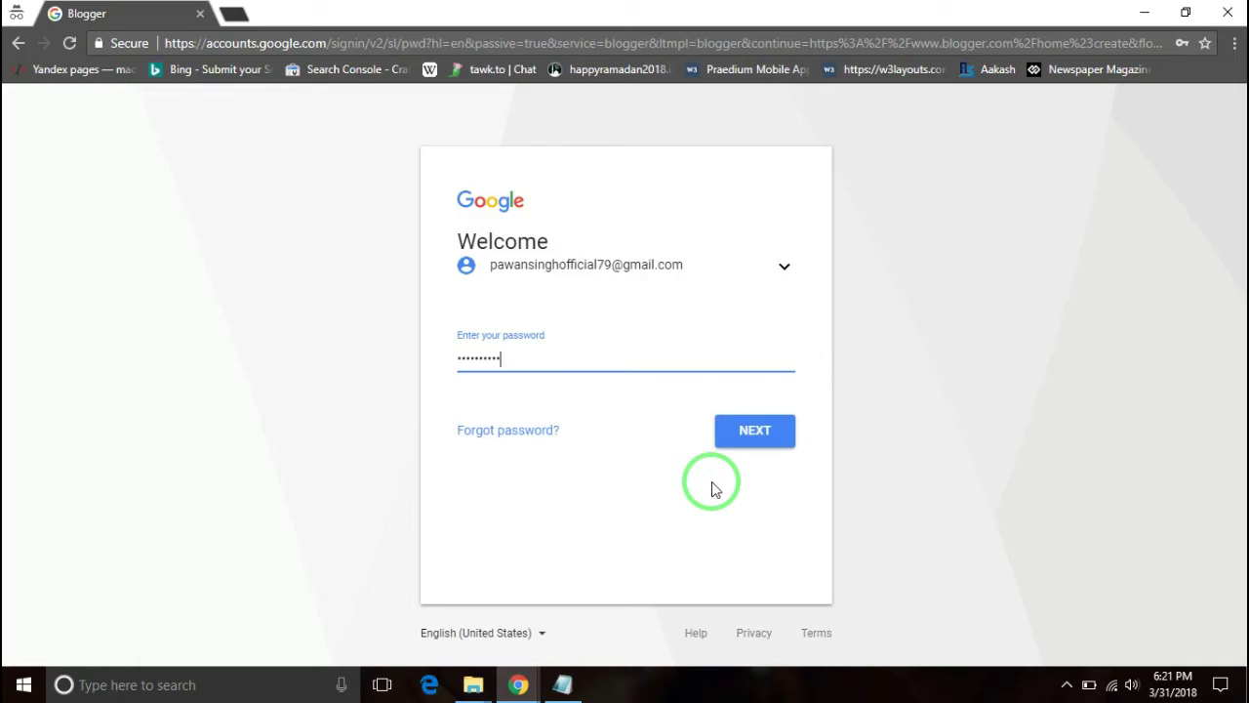
left_click(748, 440)
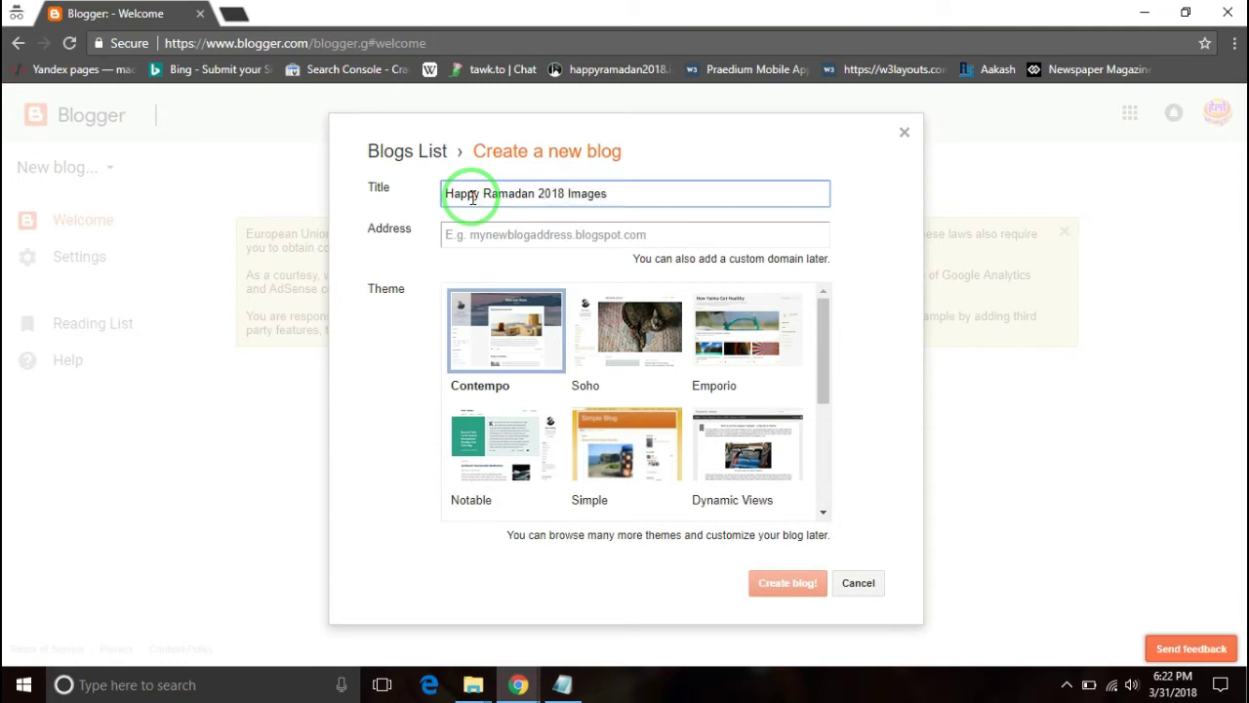
- Set the blog address to happyramadan2018images.blogspot.com and create the blog
left_click(505, 235)
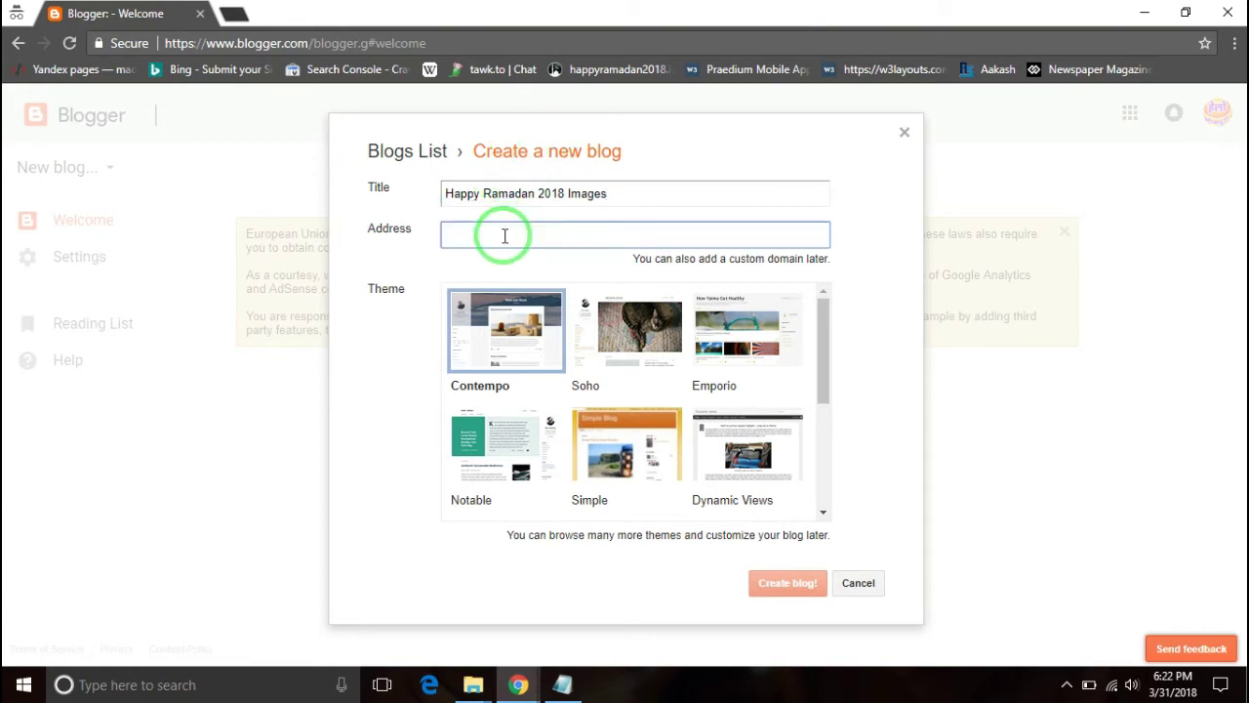
type("happy")
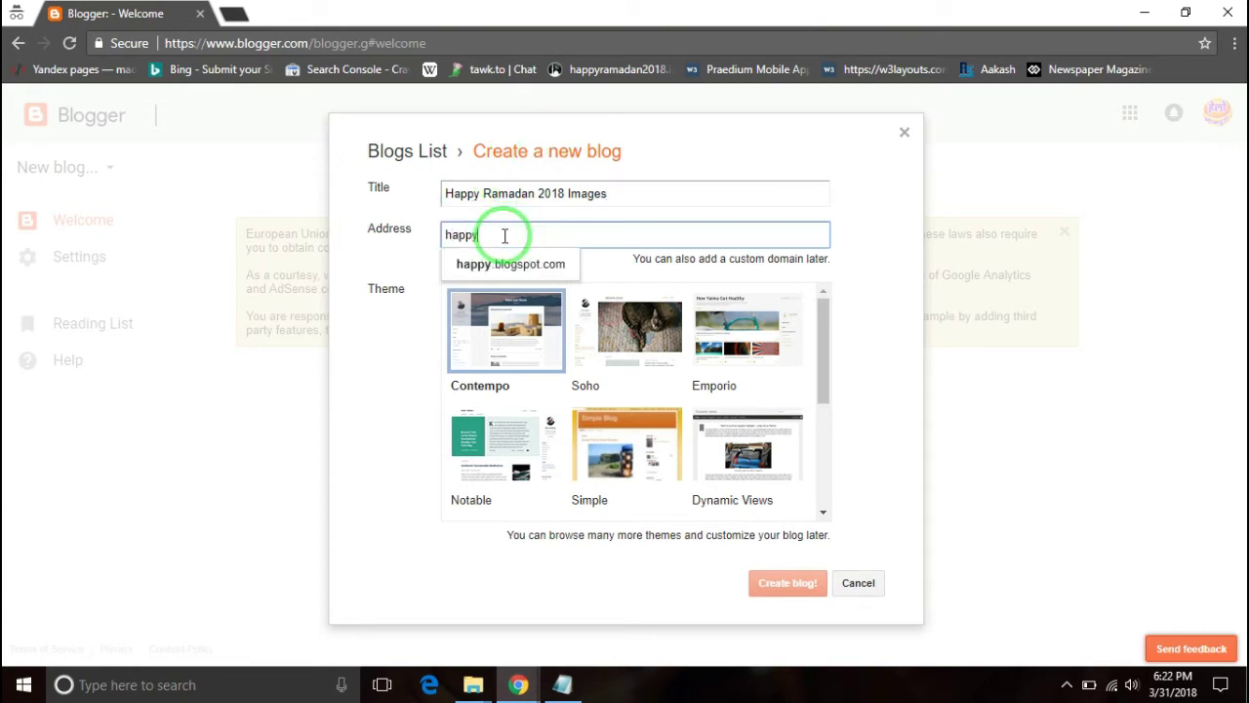
type("ramadan")
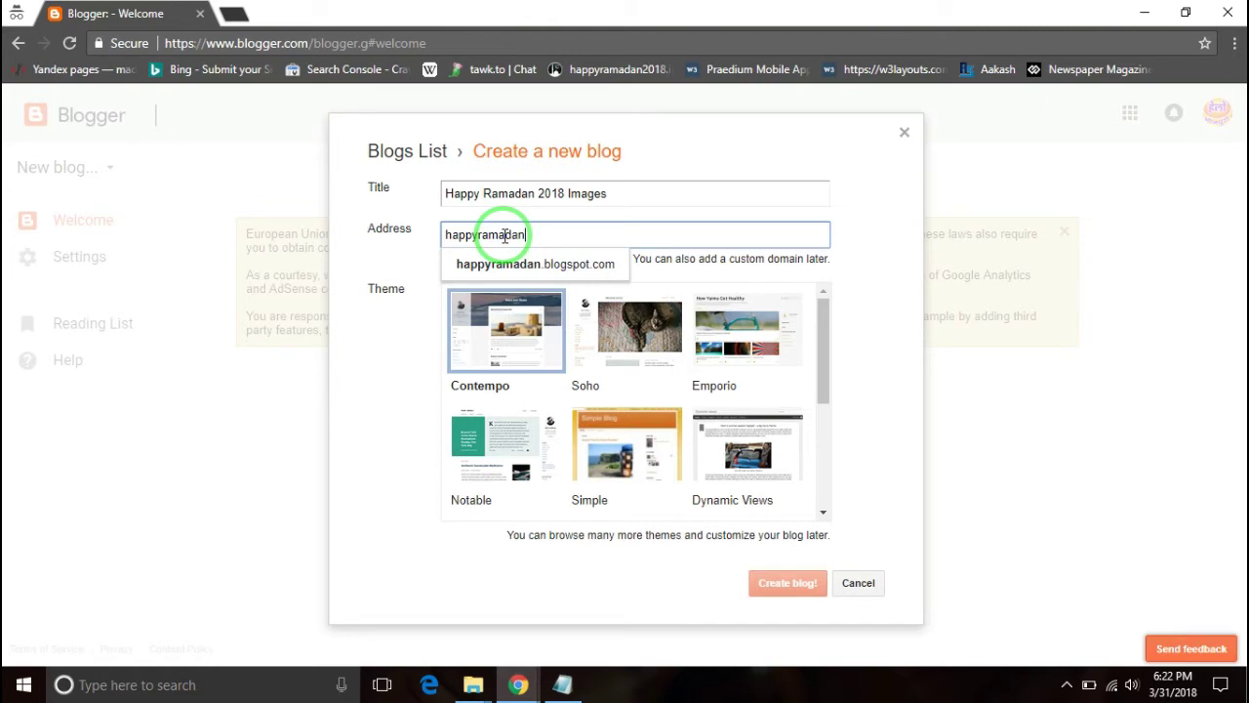
type("2")
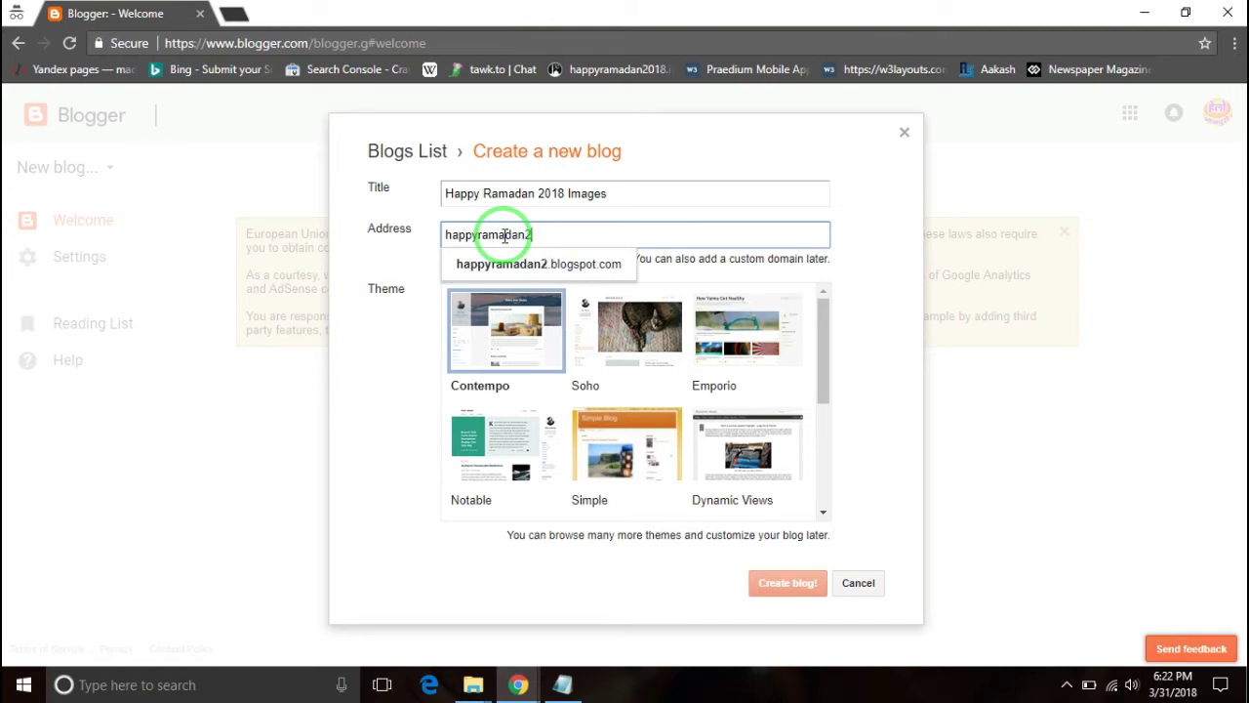
type("018images")
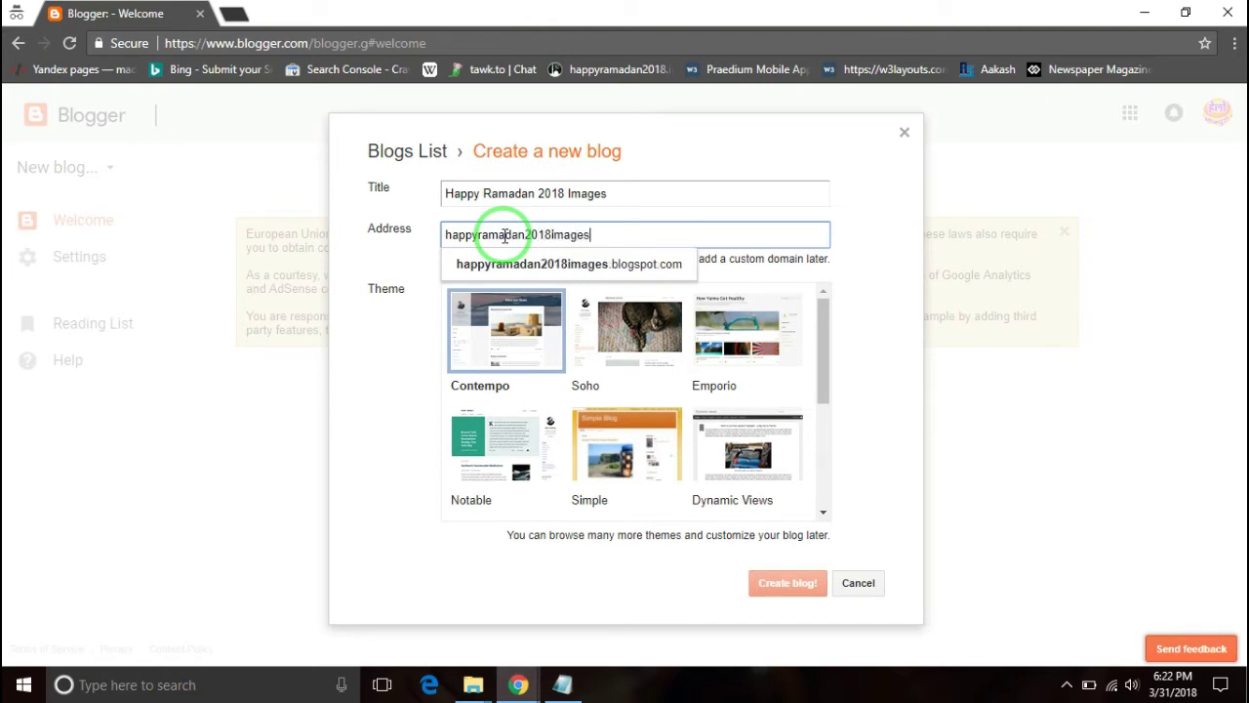
left_click(891, 242)
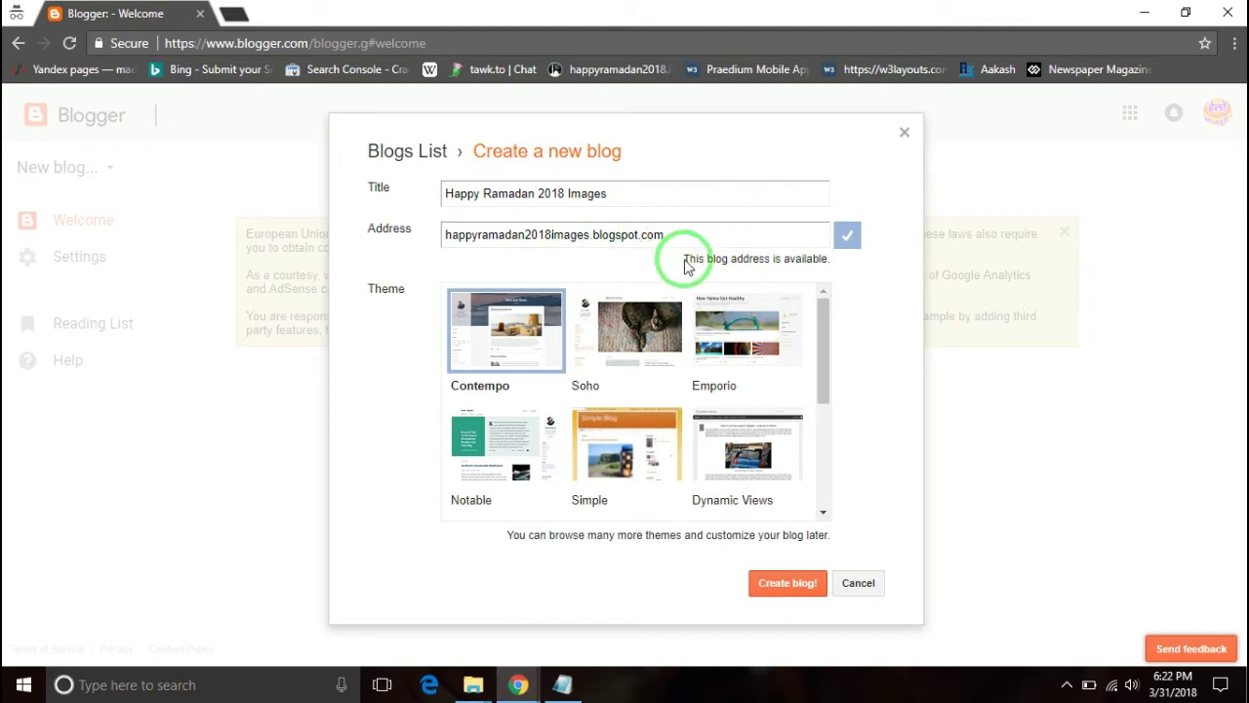
left_click(792, 585)
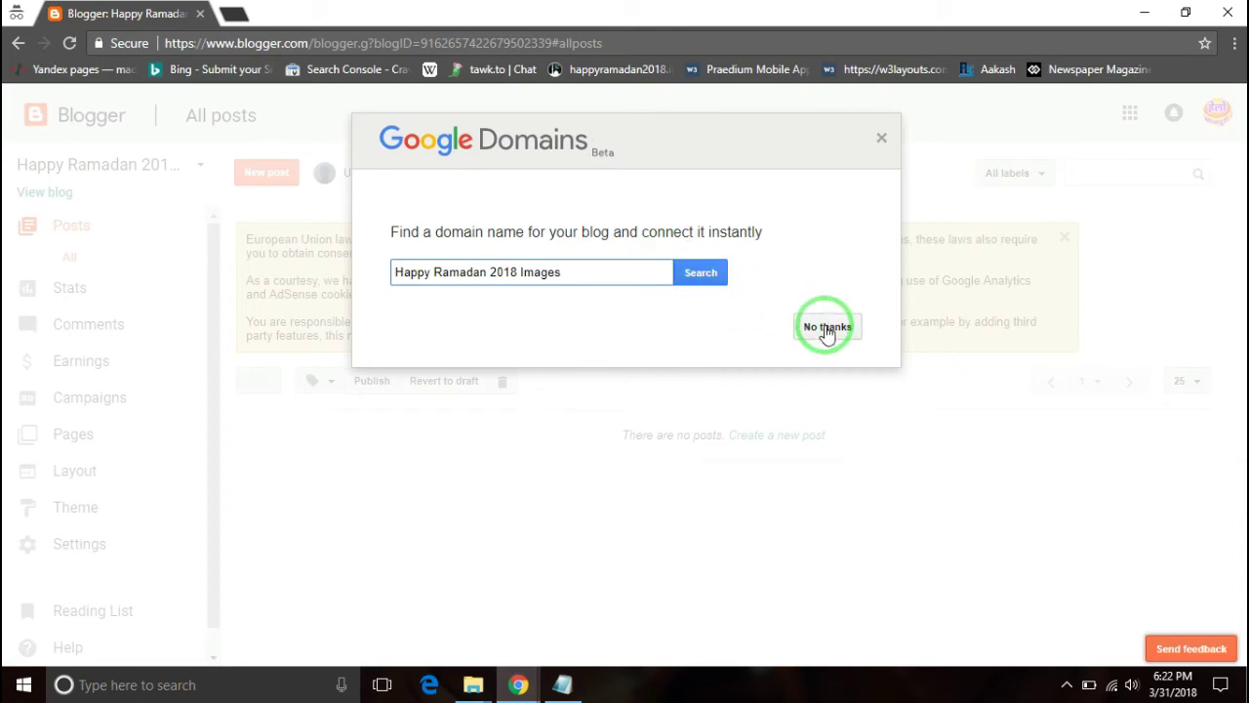
- Decline the Google Domains offer and dismiss the cookie notice
left_click(827, 329)
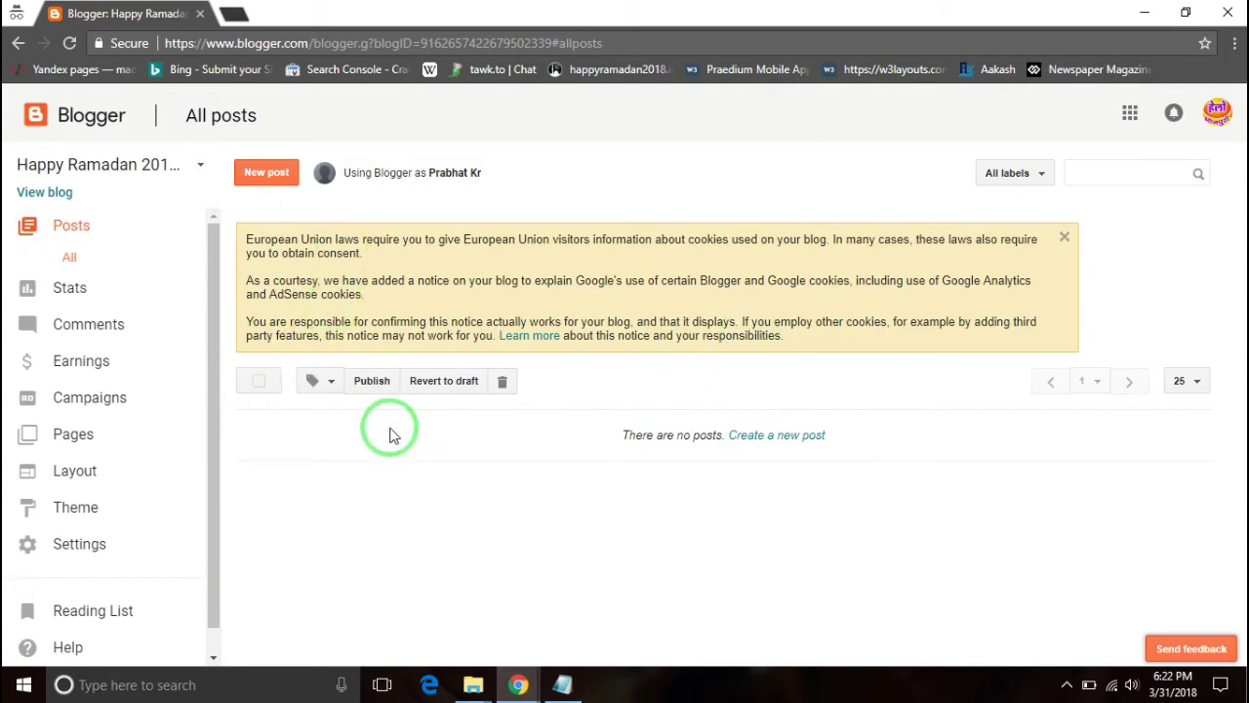
left_click(1063, 240)
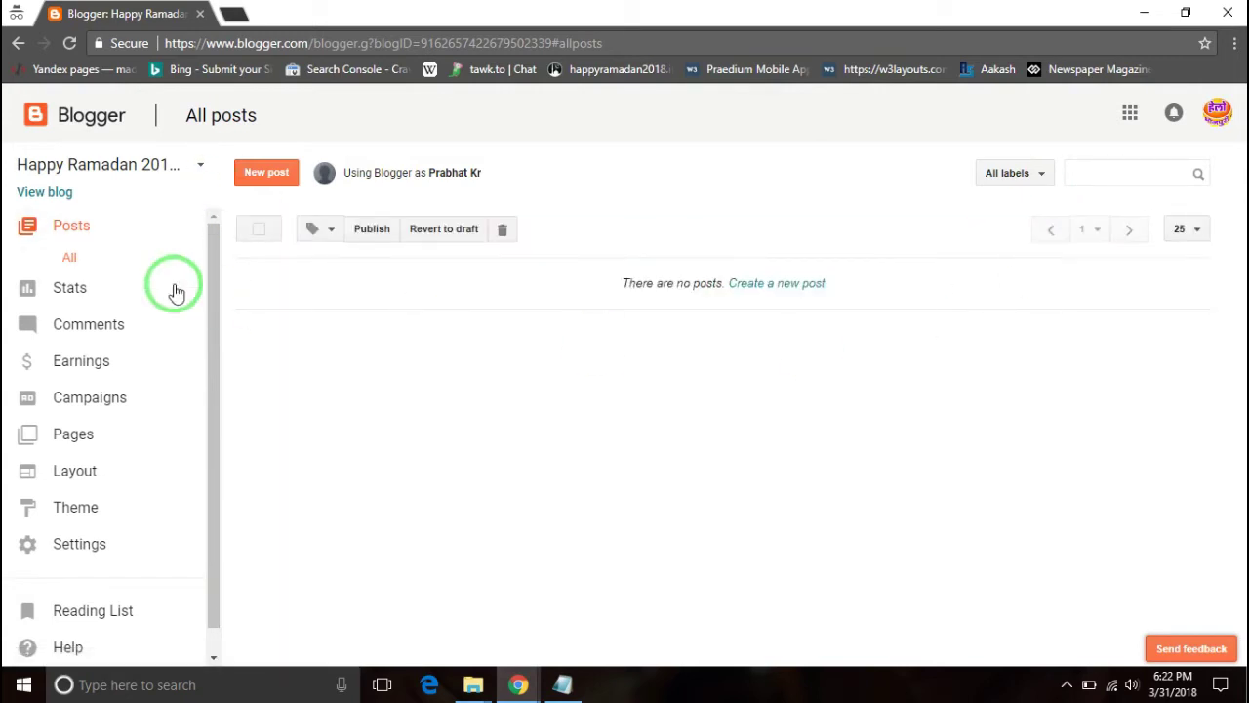
right_click(90, 172)
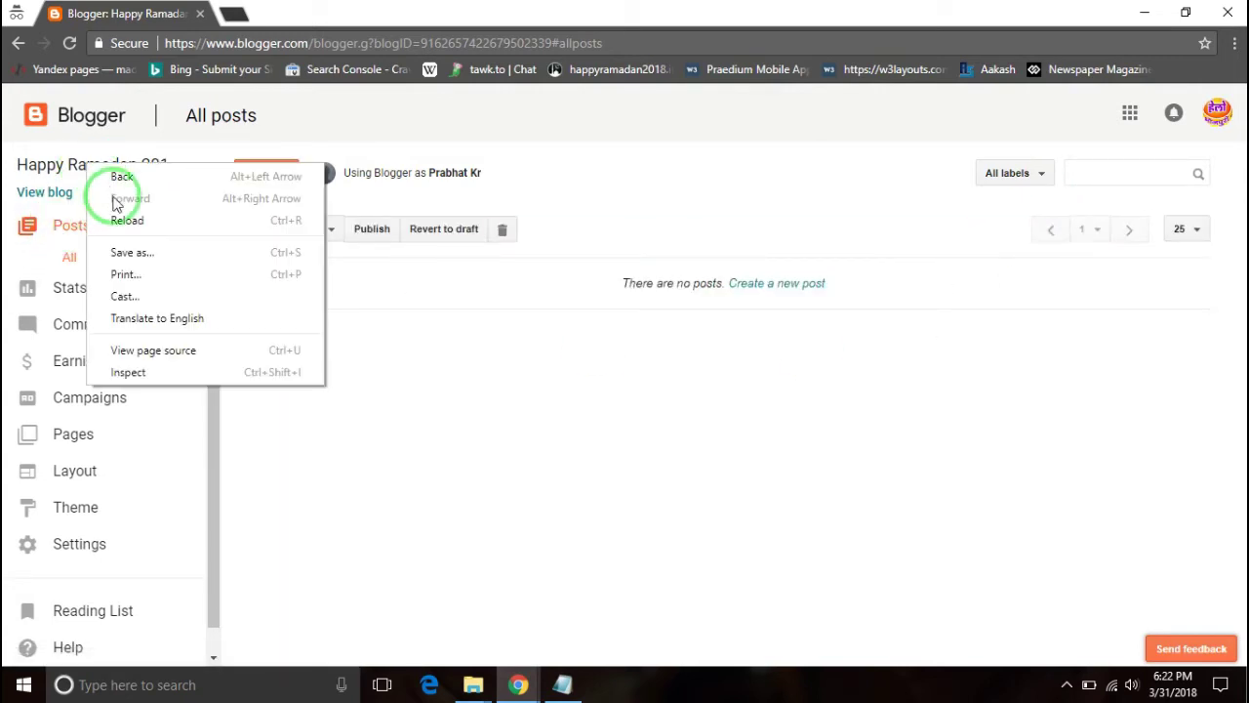
left_click(524, 151)
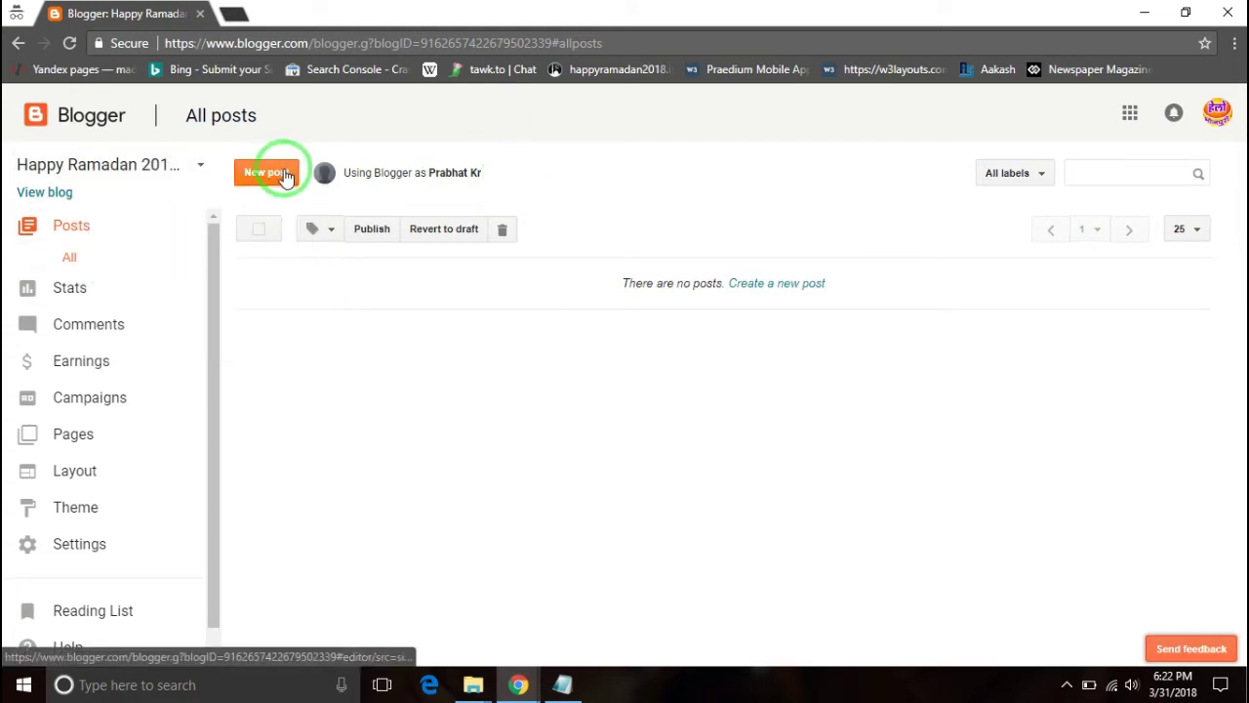
scroll(178, 383, "down", 1)
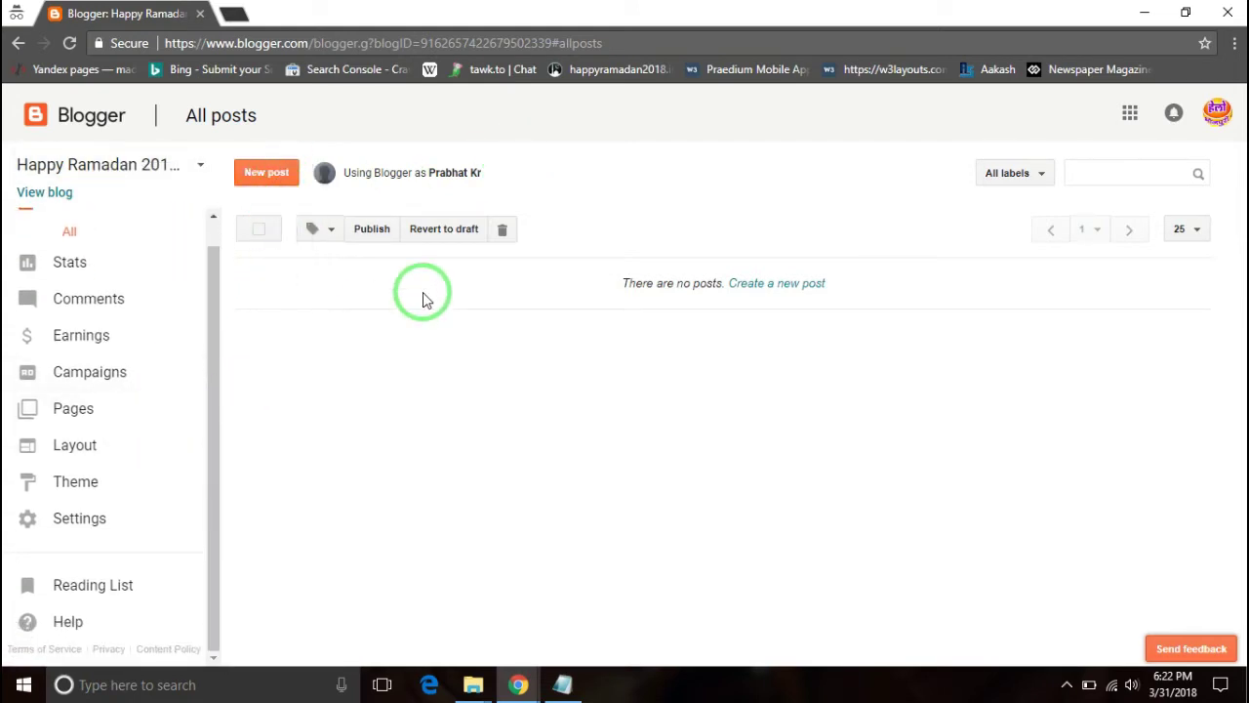
scroll(189, 237, "up", 1)
scroll(15, 444, "down", 1)
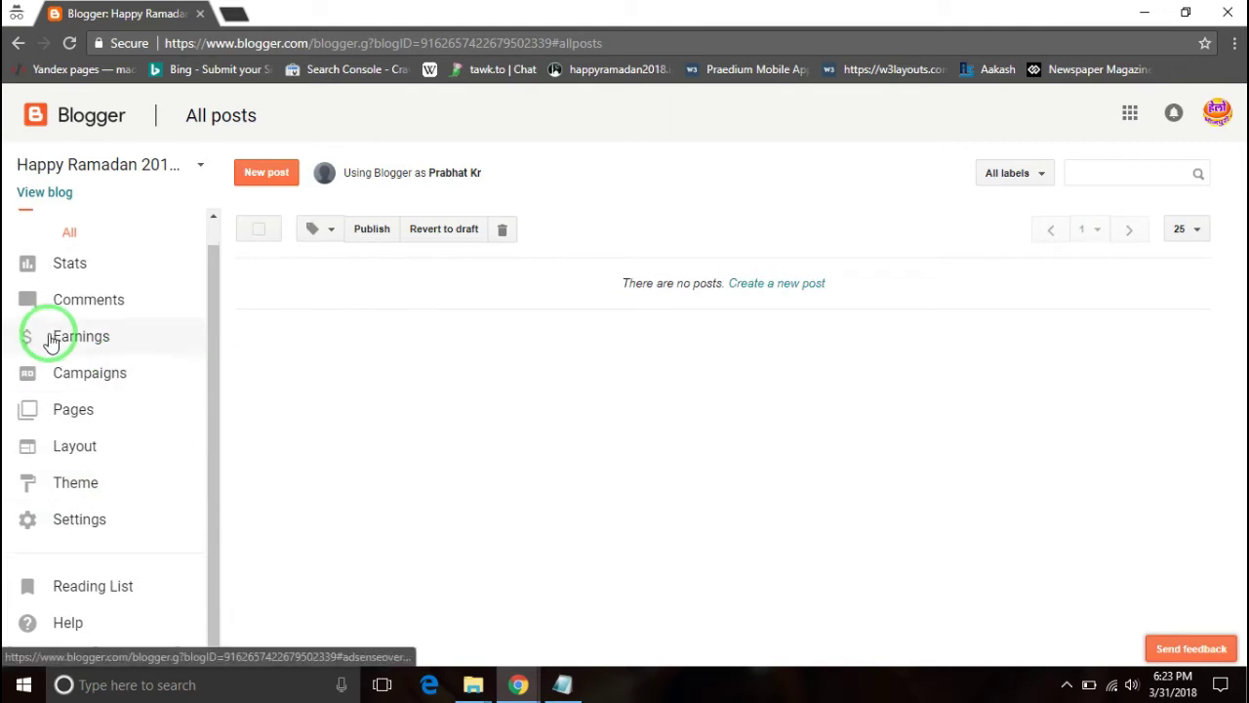
scroll(92, 338, "up", 1)
- Open the live blog in a new tab via View blog, then return to the dashboard
left_click(181, 168)
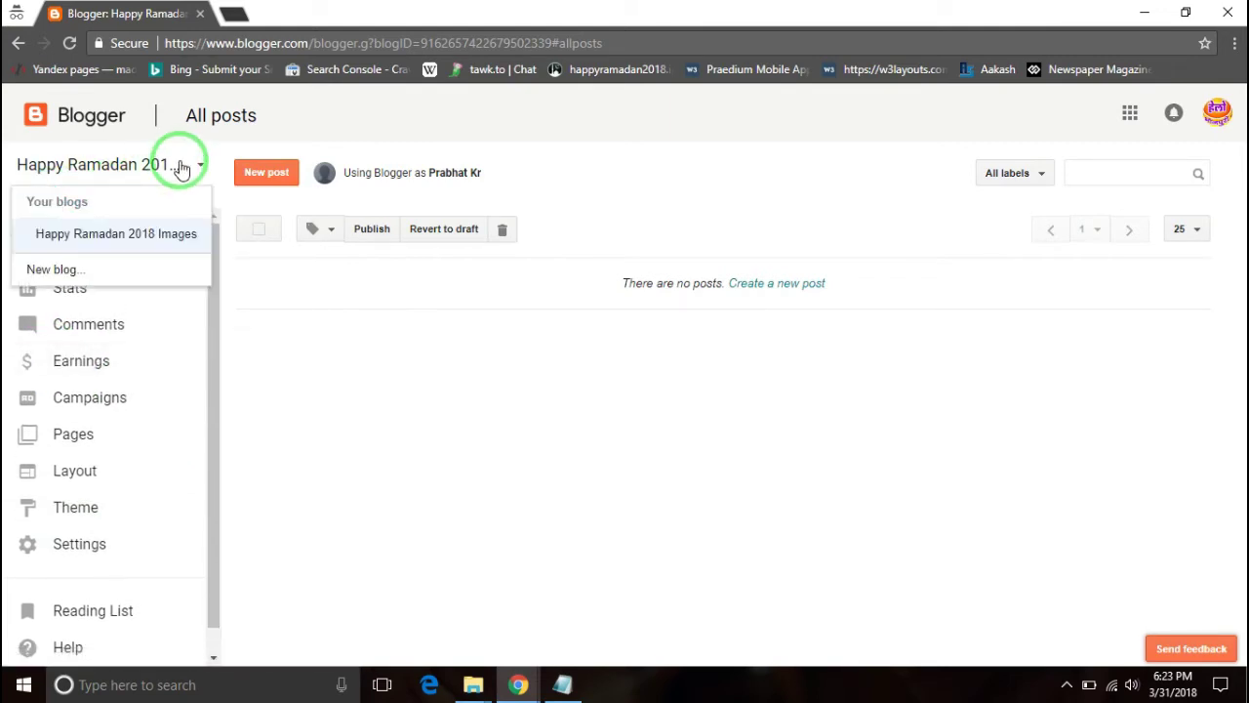
left_click(180, 167)
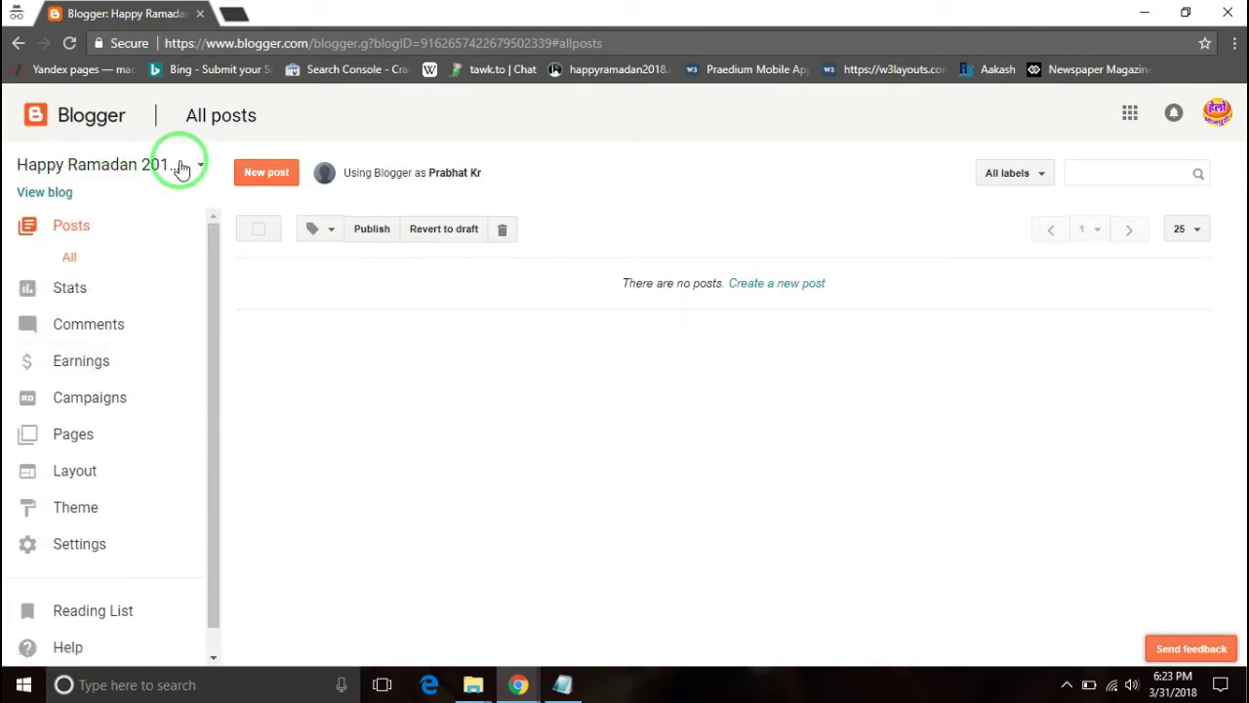
right_click(29, 194)
left_click(74, 209)
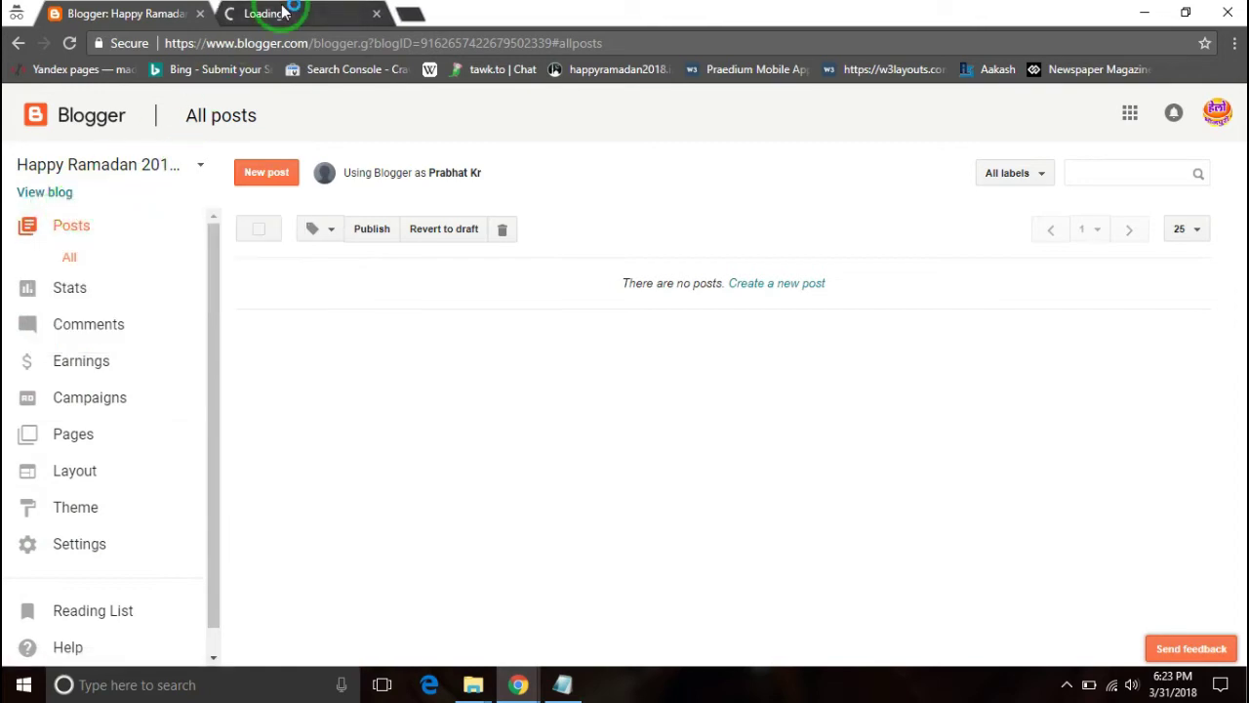
left_click(280, 14)
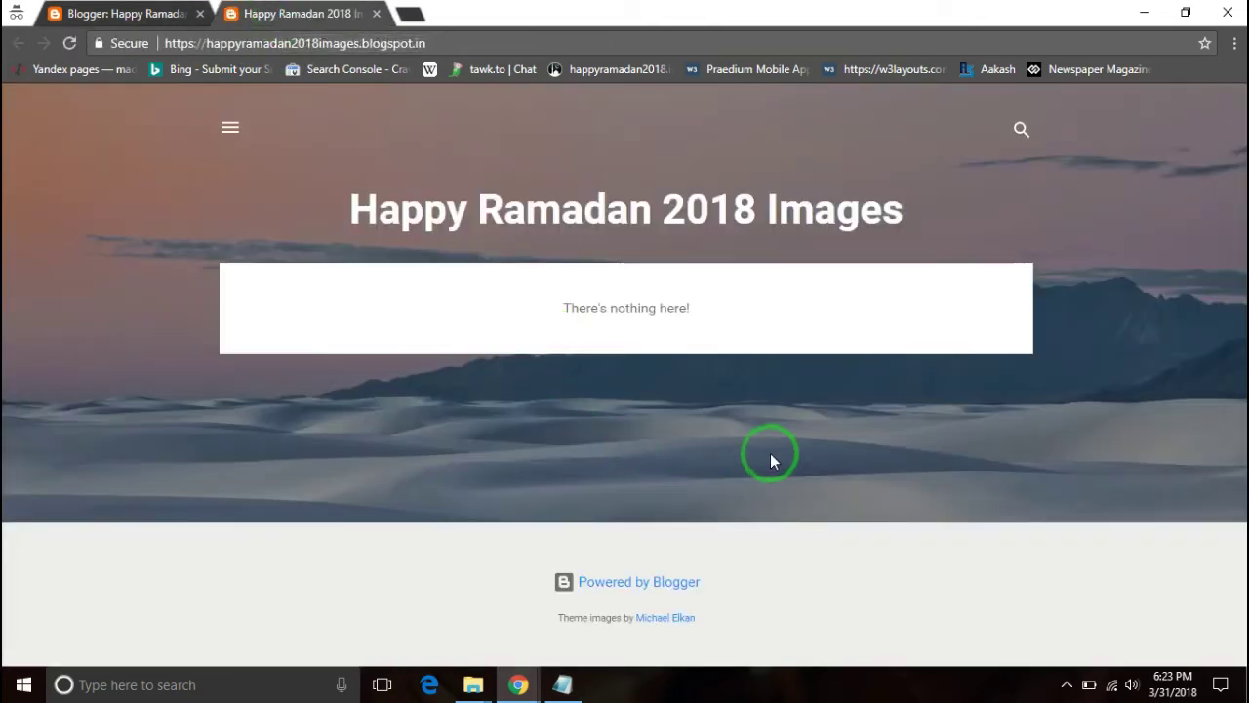
left_click(110, 14)
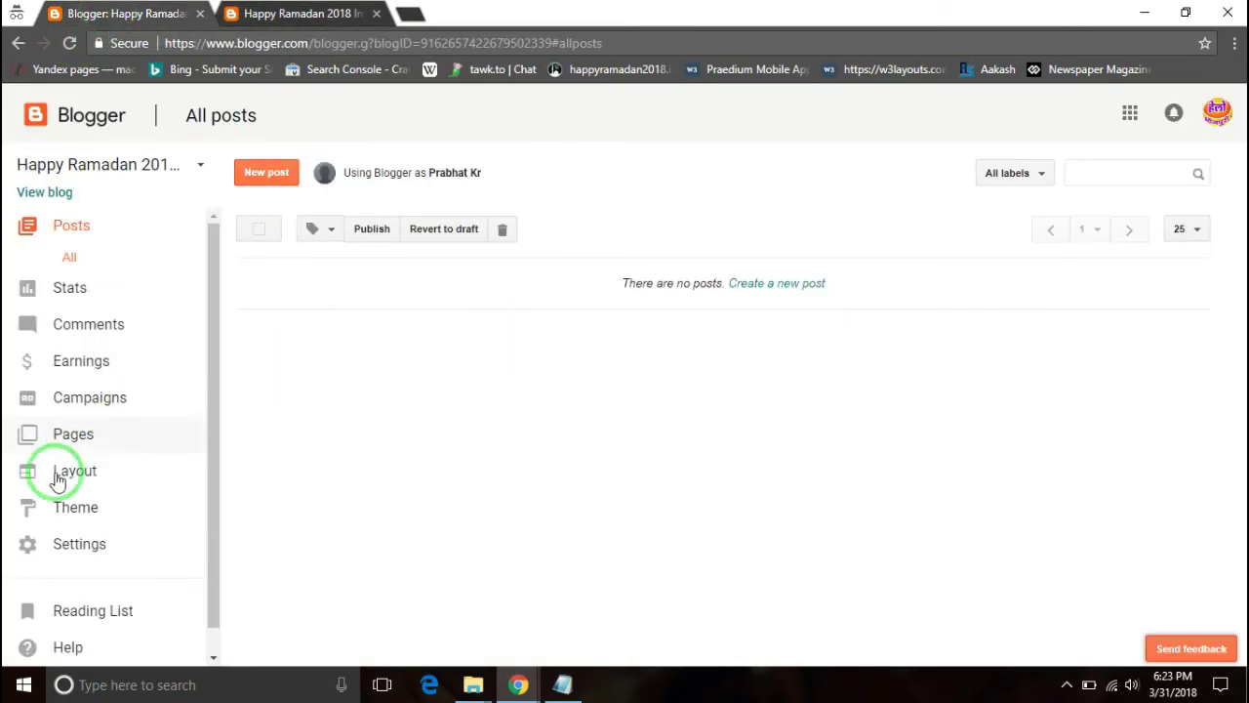
- Go to the blog's Theme page and start a theme upload from Backup / Restore
scroll(92, 488, "down", 1)
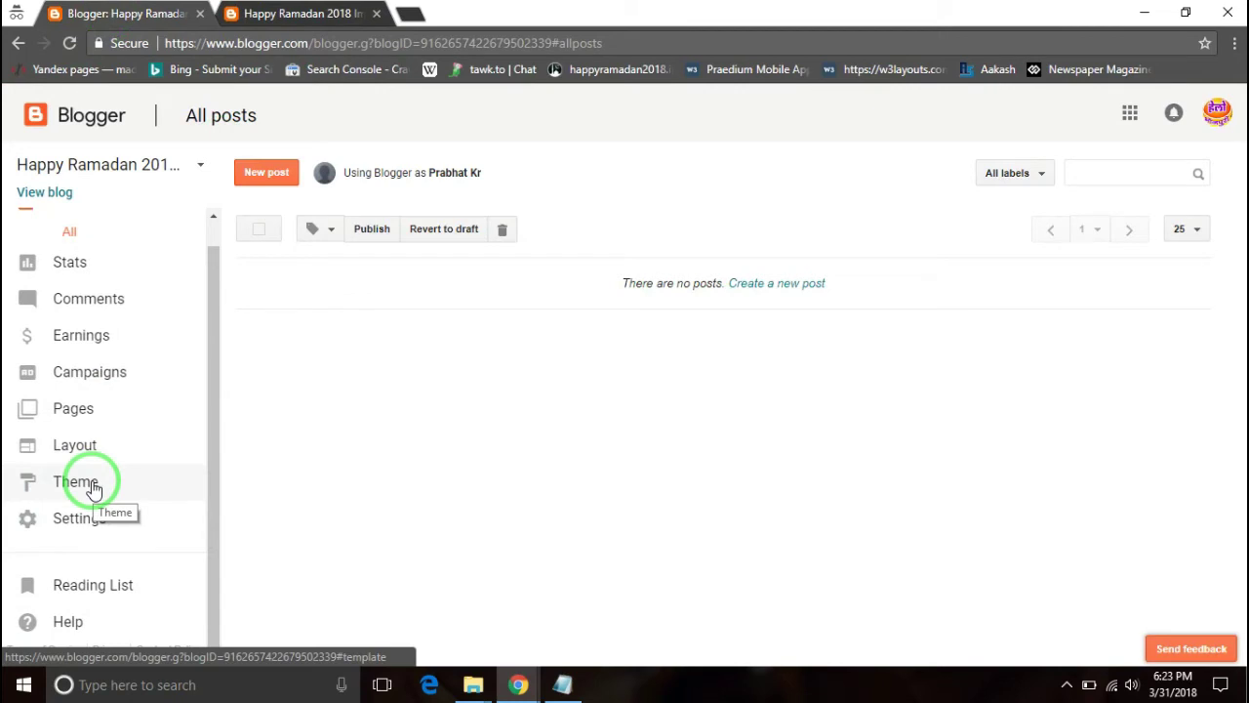
left_click(93, 488)
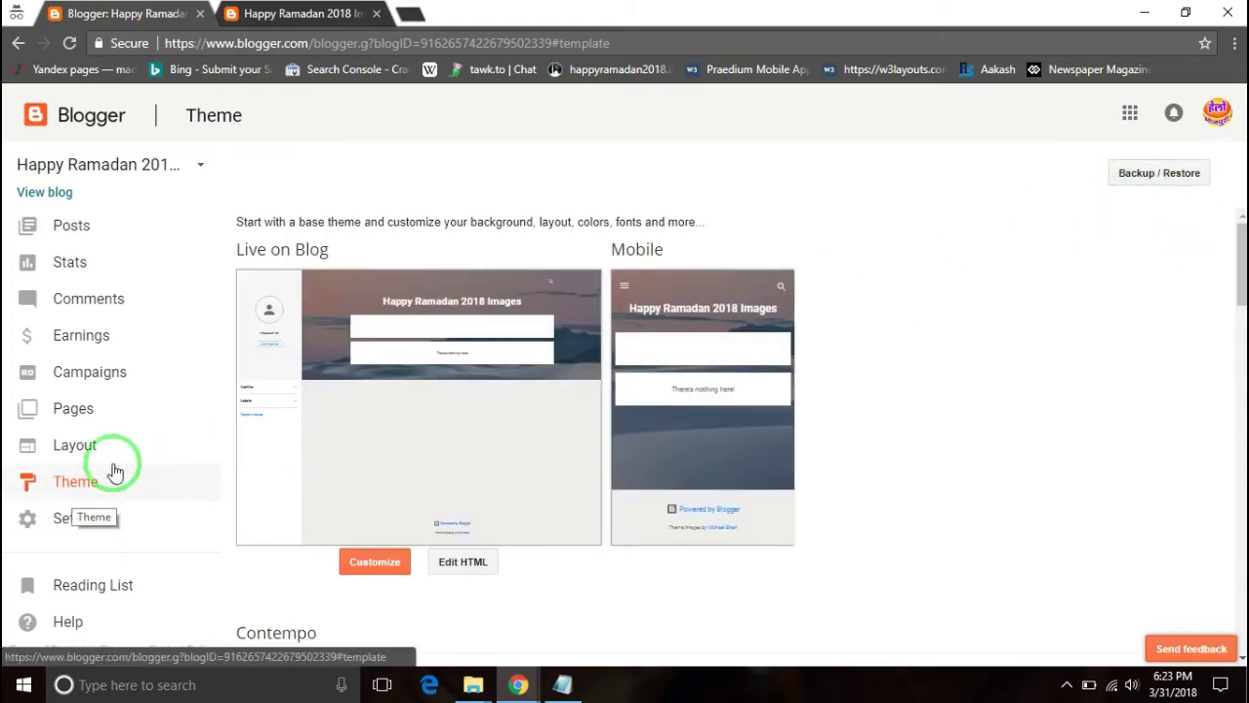
left_click(1152, 178)
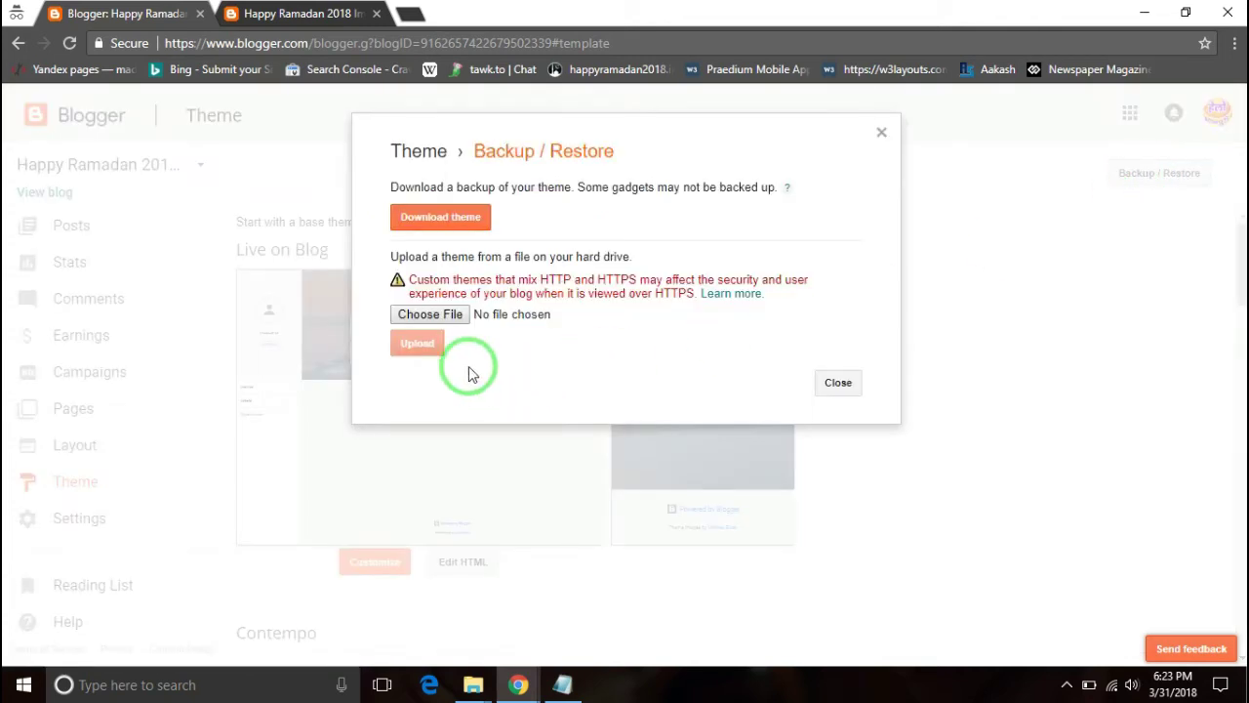
left_click(453, 316)
- Pick the BTNT Blogger Theme.xml from Desktop > BTNT > BTNT > BTNT > BTNT Blogger Theme
scroll(460, 314, "down", 3)
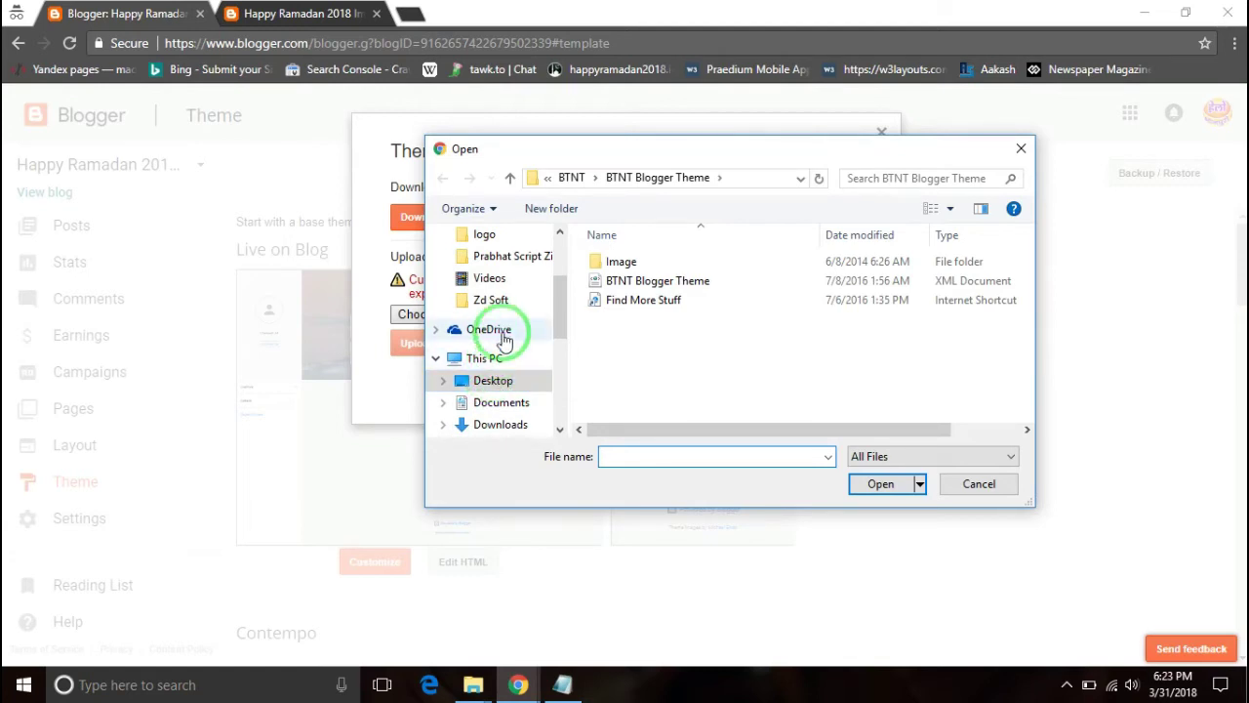
left_click(496, 381)
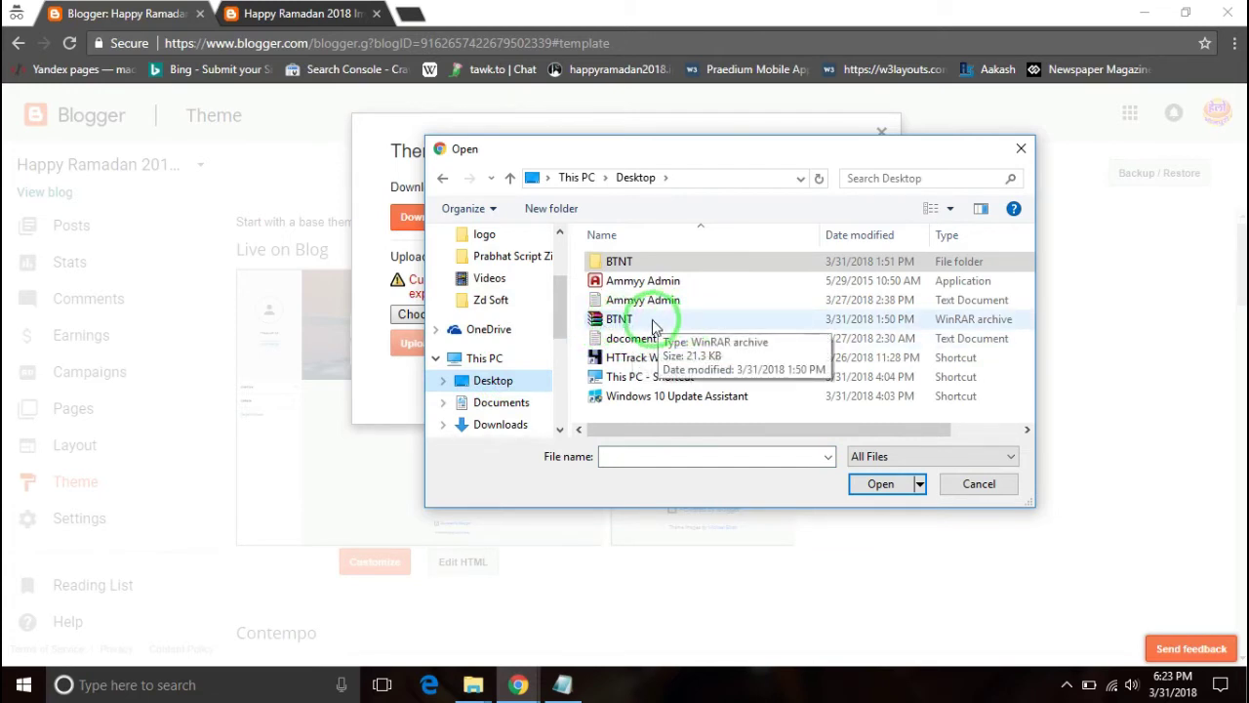
double_click(640, 262)
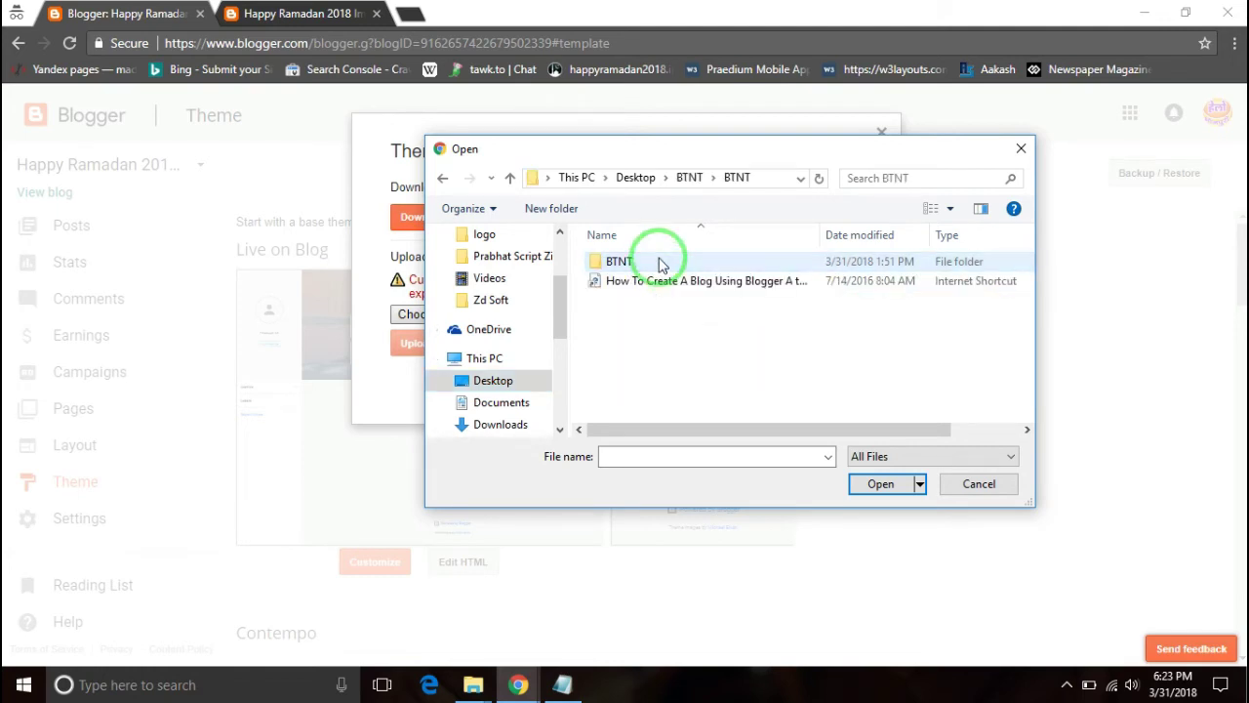
double_click(660, 263)
double_click(661, 265)
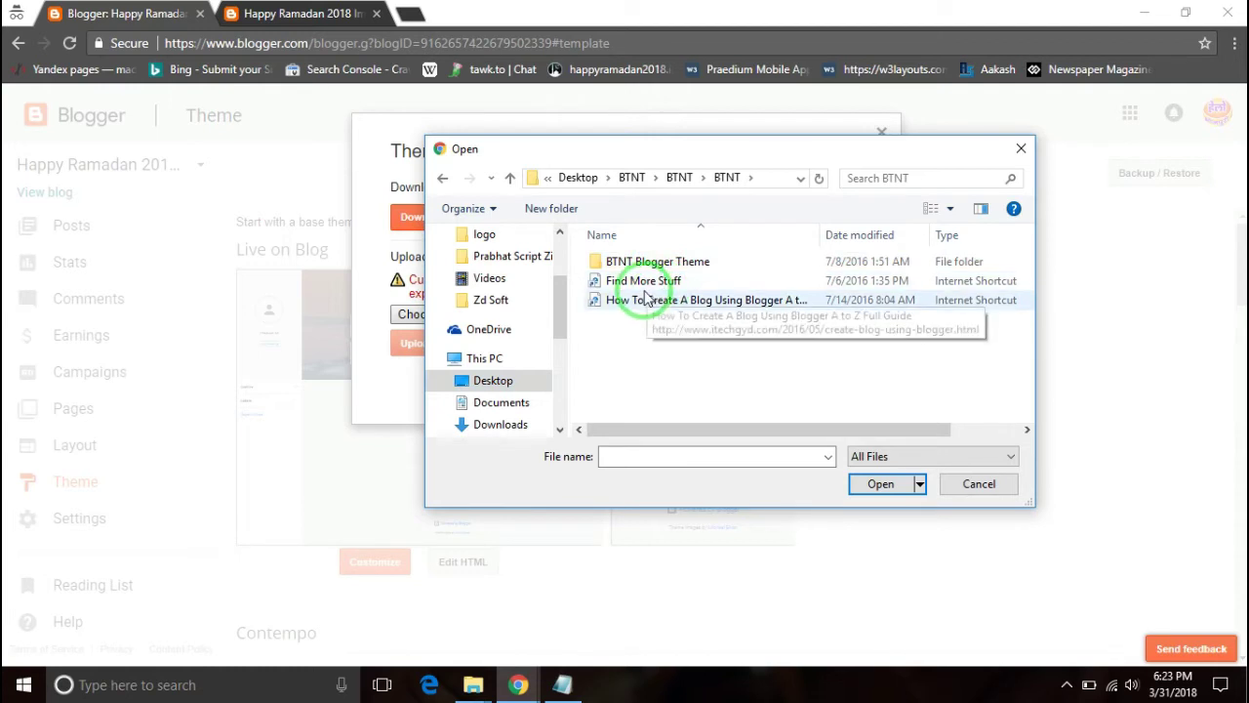
double_click(652, 261)
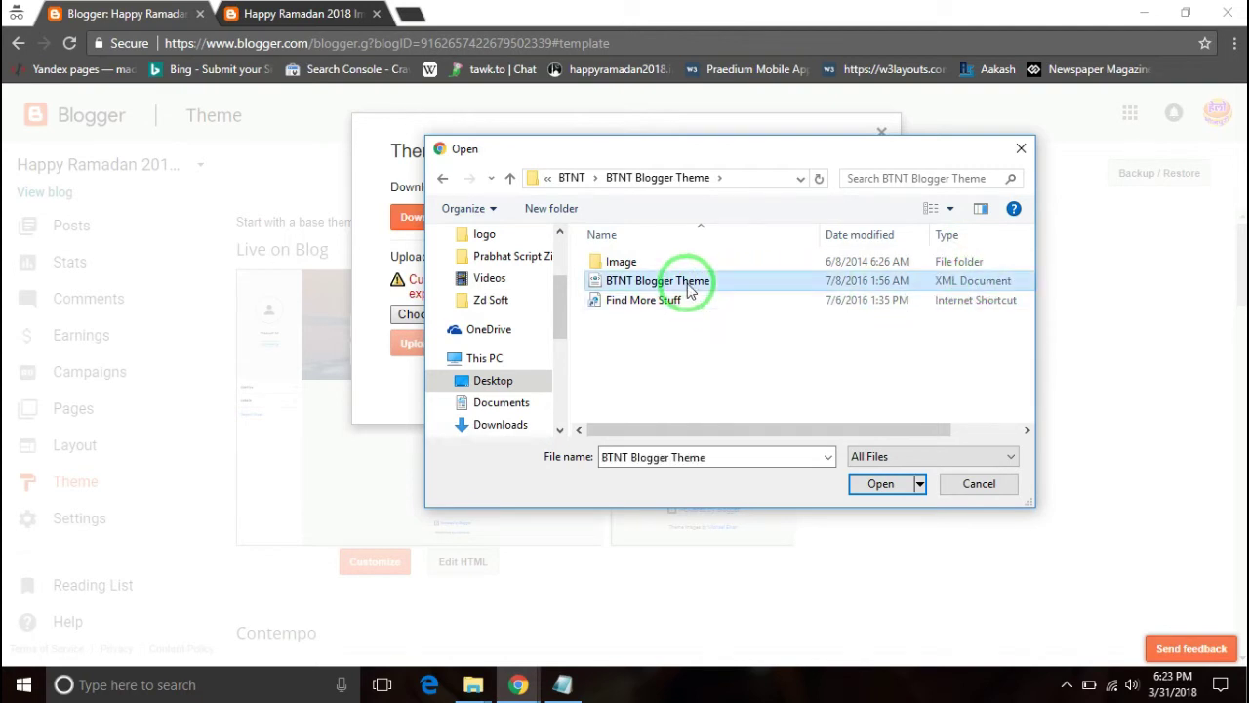
left_click(881, 484)
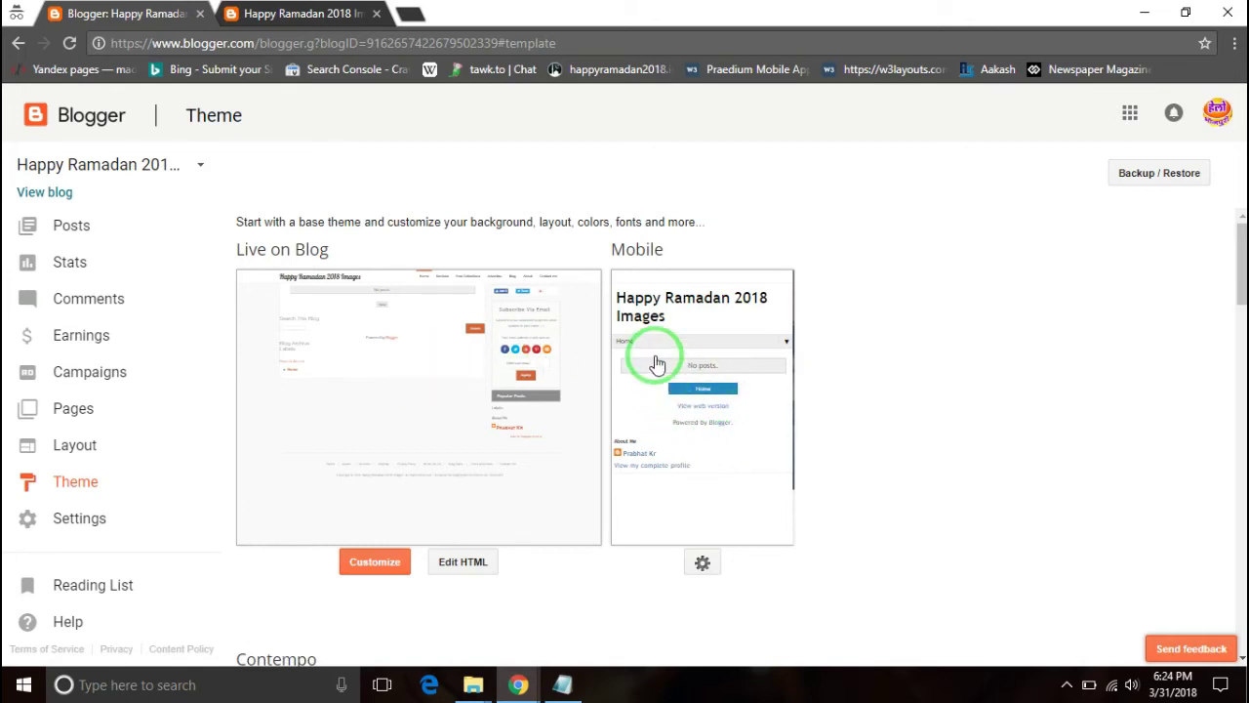
- Set the mobile option to 'No. Show desktop theme on mobile devices' and save
scroll(660, 399, "down", 2)
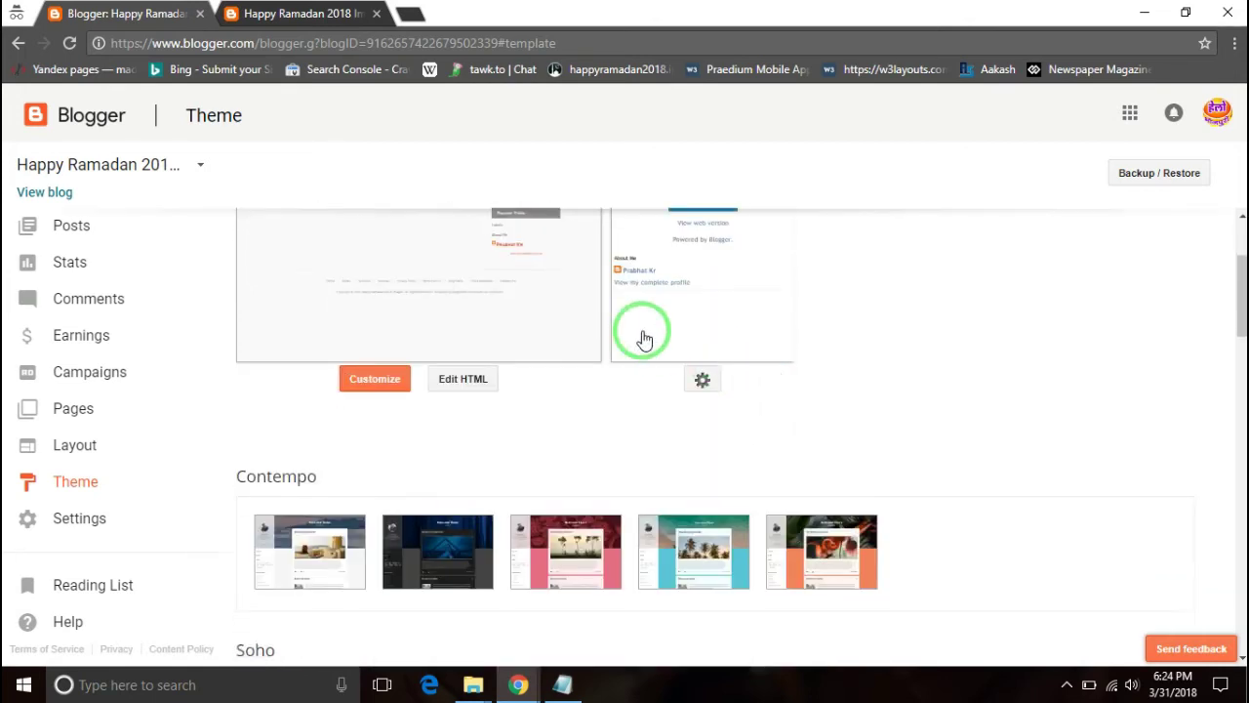
scroll(641, 335, "up", 2)
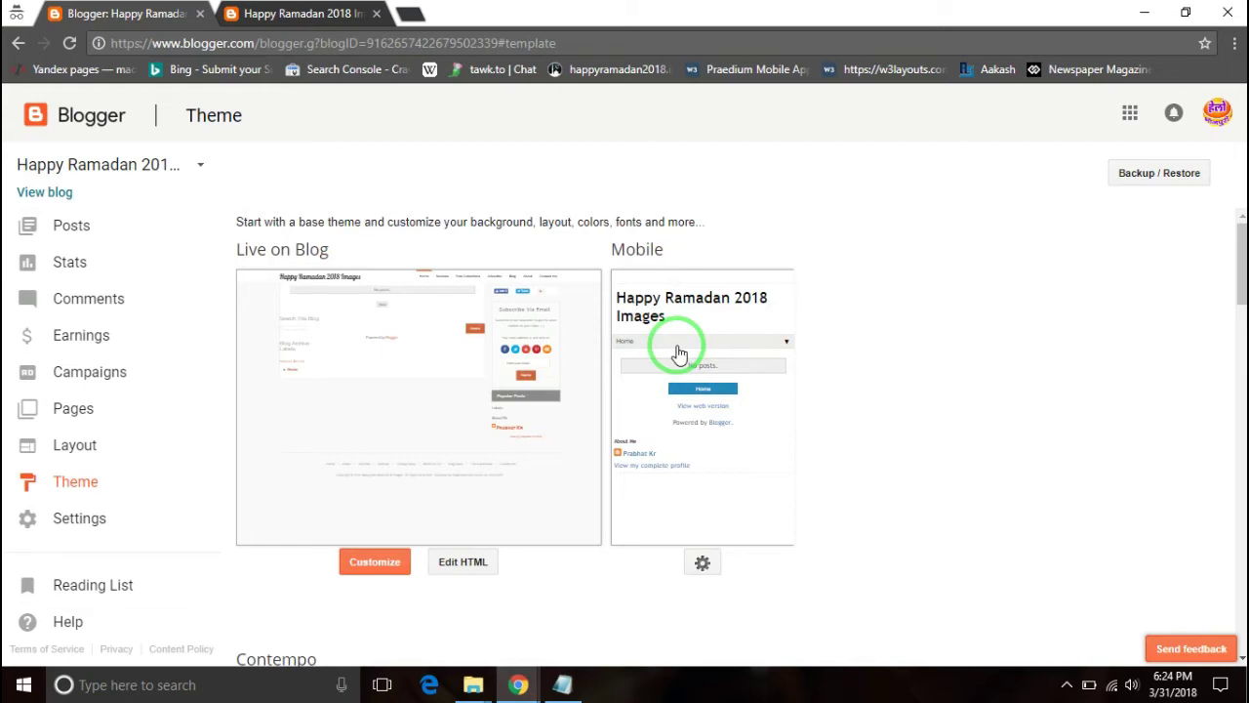
left_click(703, 565)
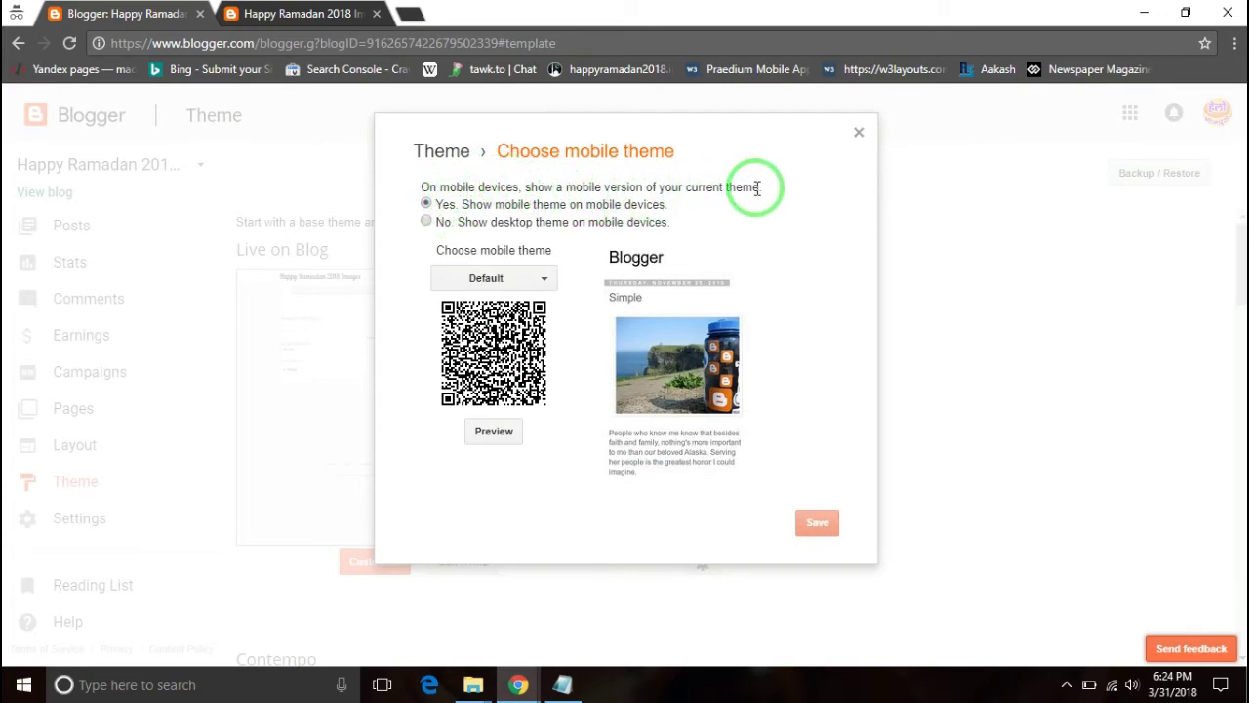
left_click(425, 223)
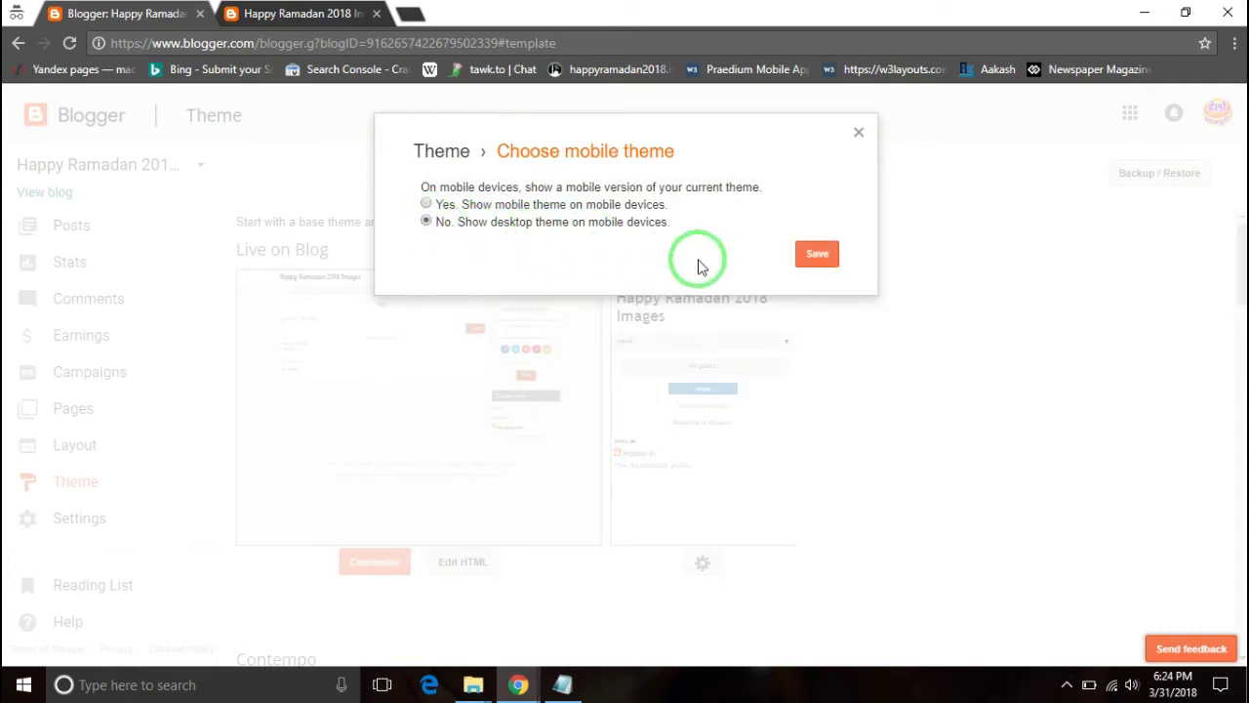
left_click(820, 254)
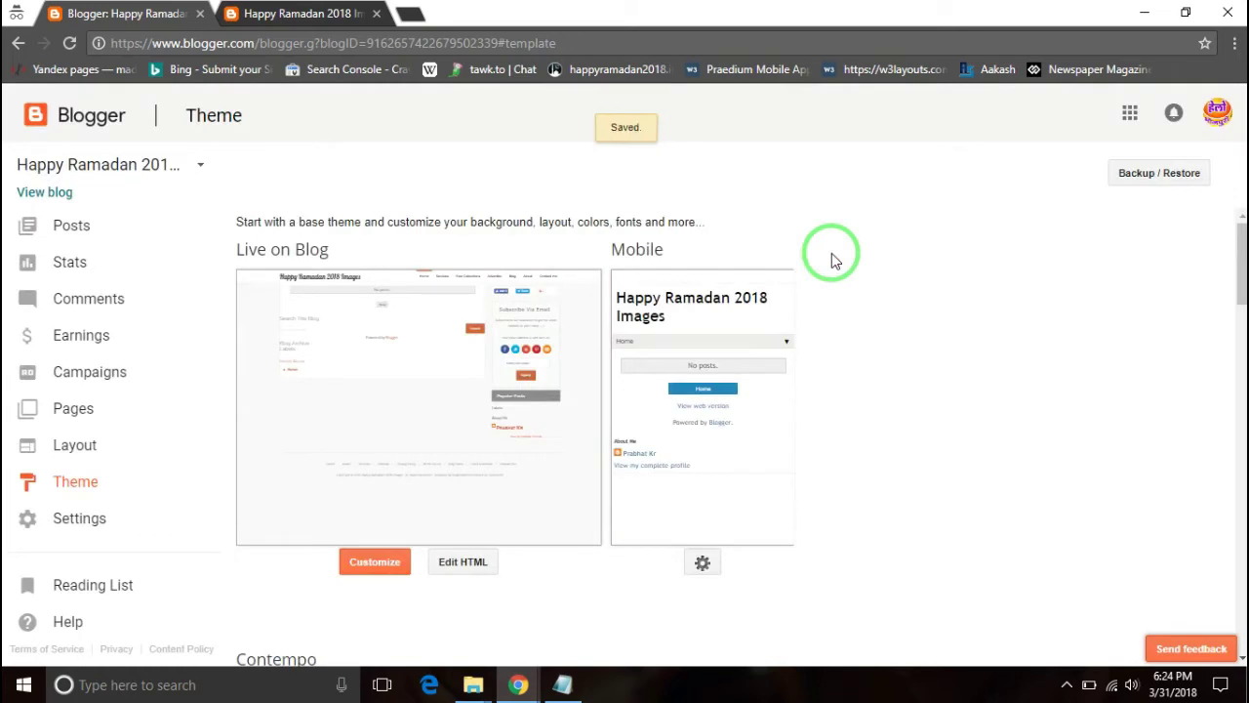
left_click(310, 21)
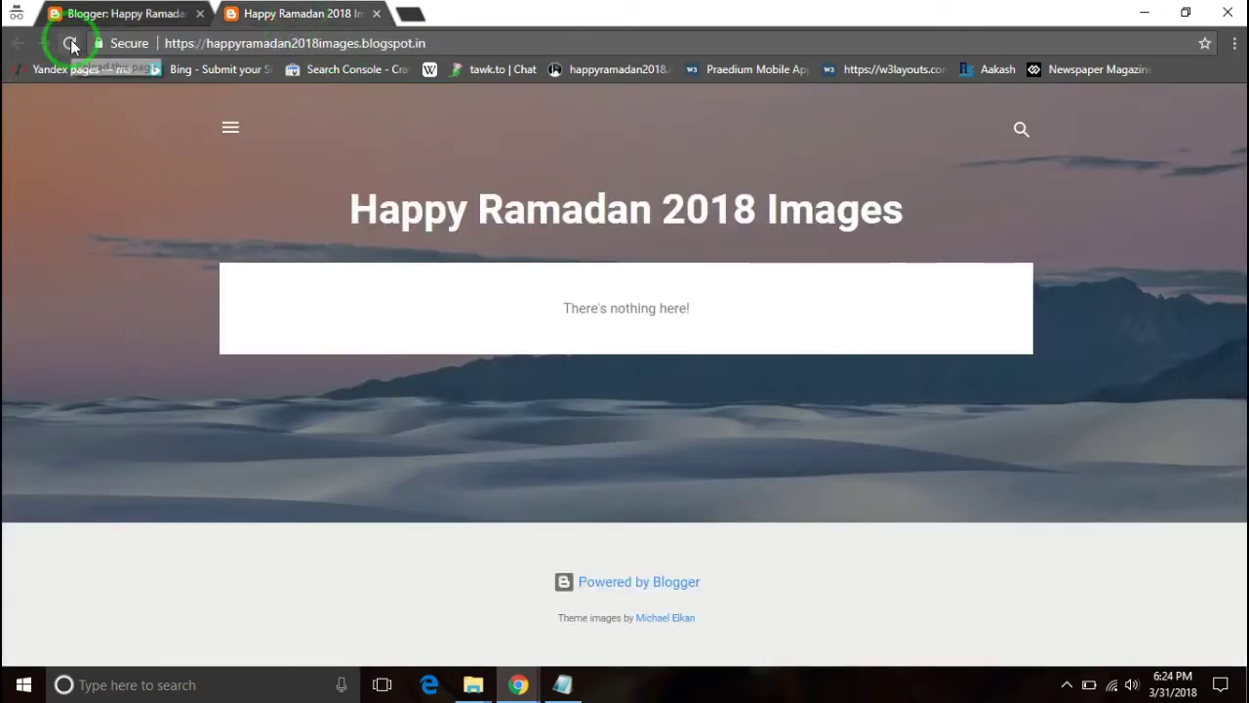
- Reload the blog and remove the Search Box and Attribution gadgets
left_click(71, 44)
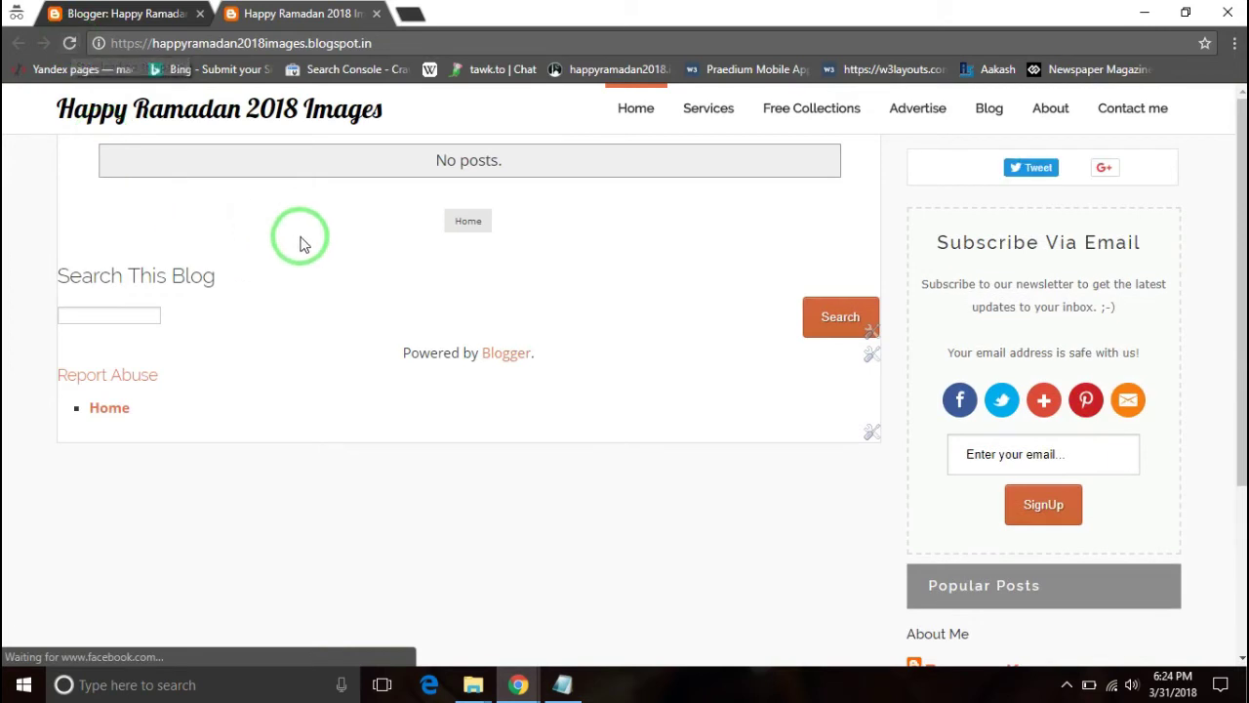
left_click(872, 335)
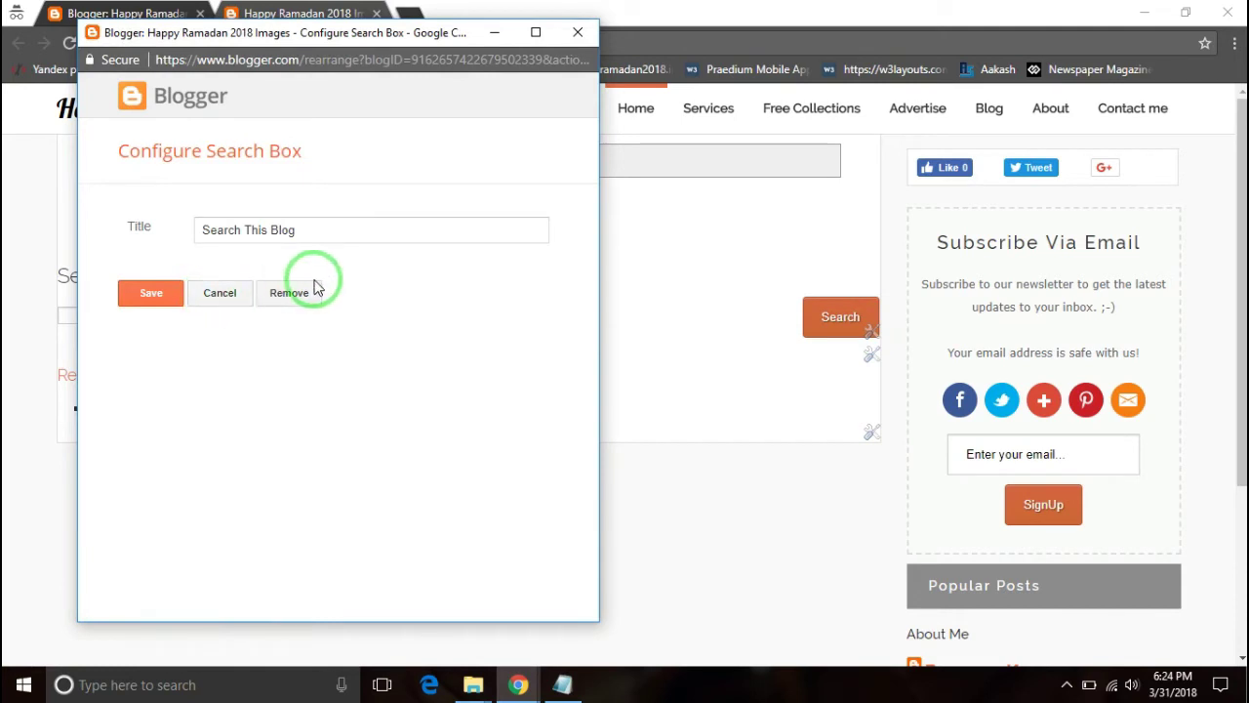
left_click(286, 307)
left_click(396, 154)
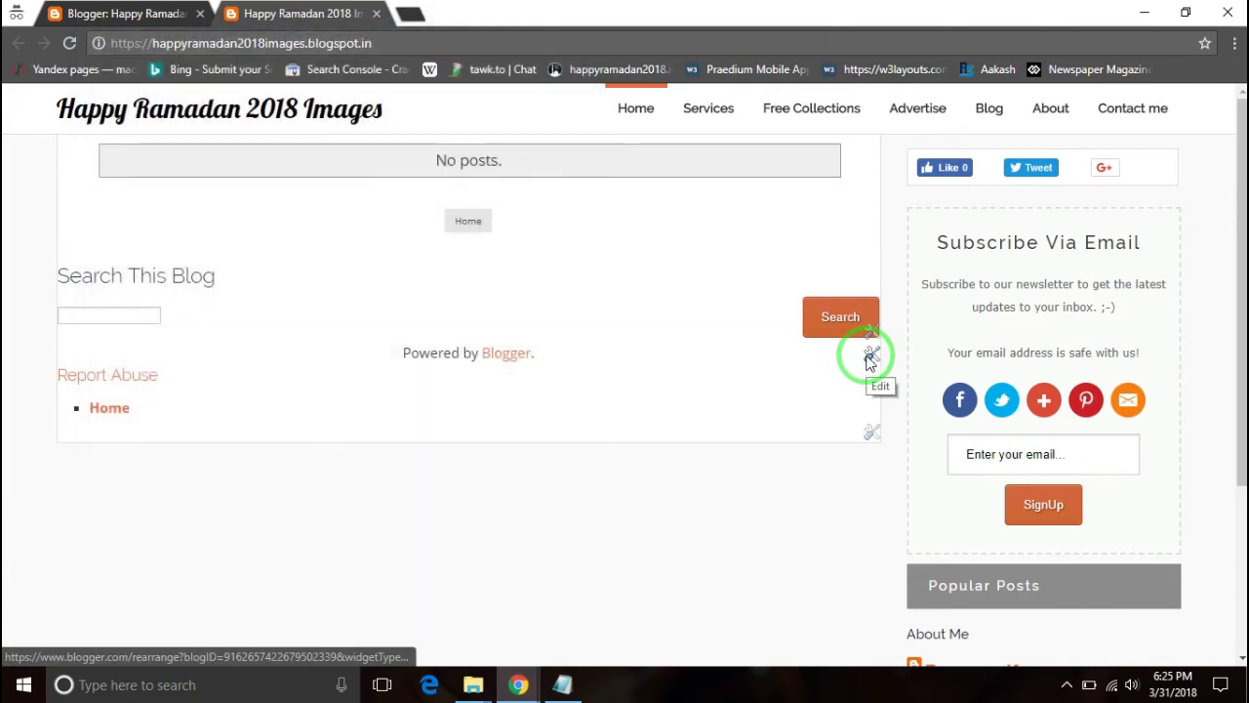
left_click(869, 357)
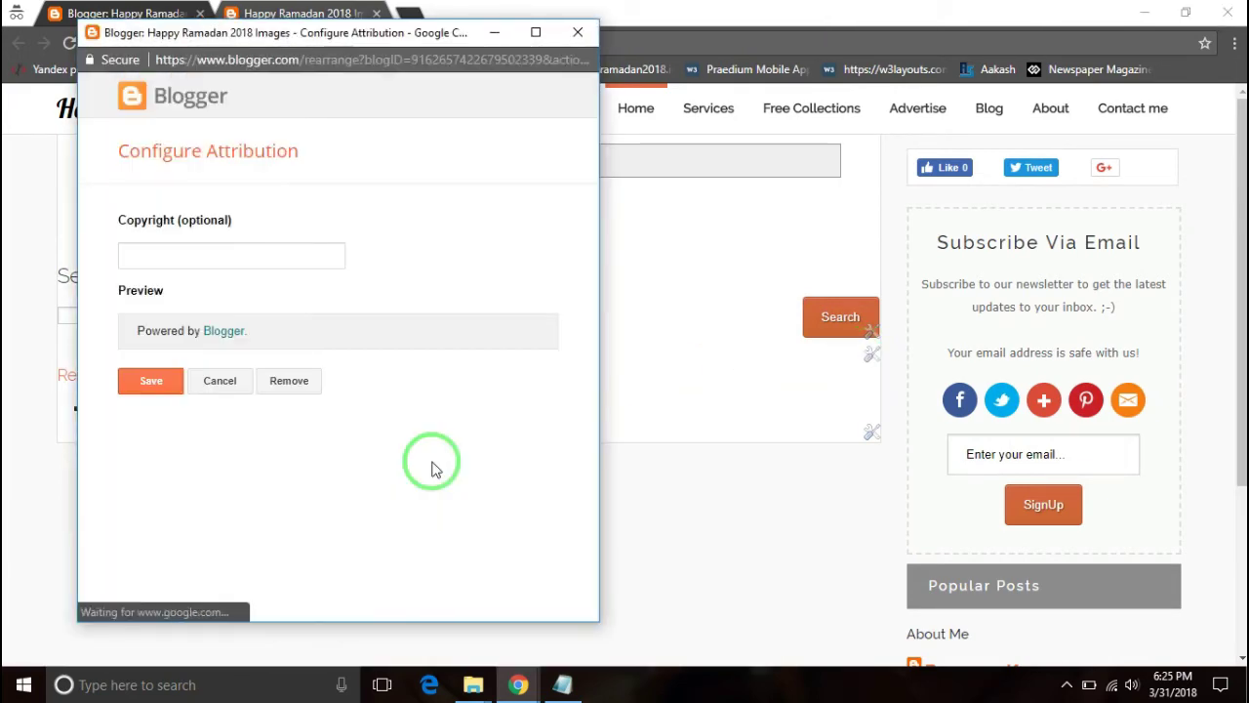
left_click(283, 384)
left_click(400, 154)
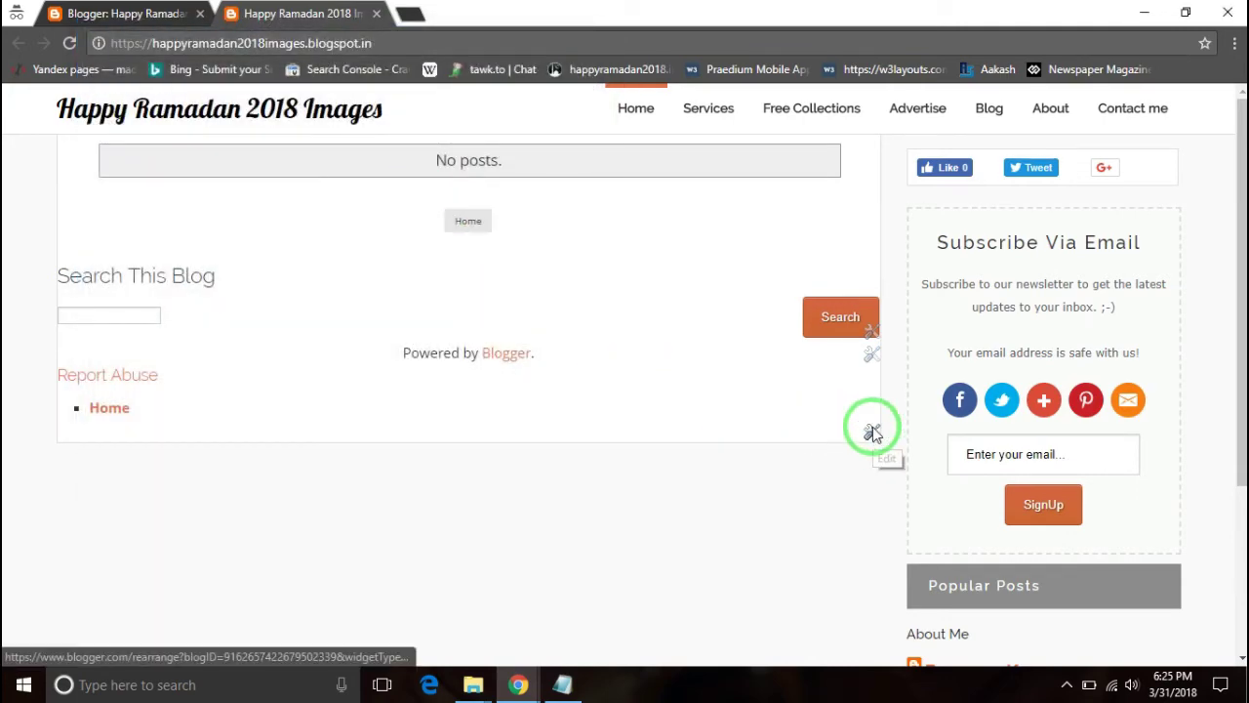
- Remove the Page List gadget and reload the blog to confirm the gadgets are gone
left_click(871, 432)
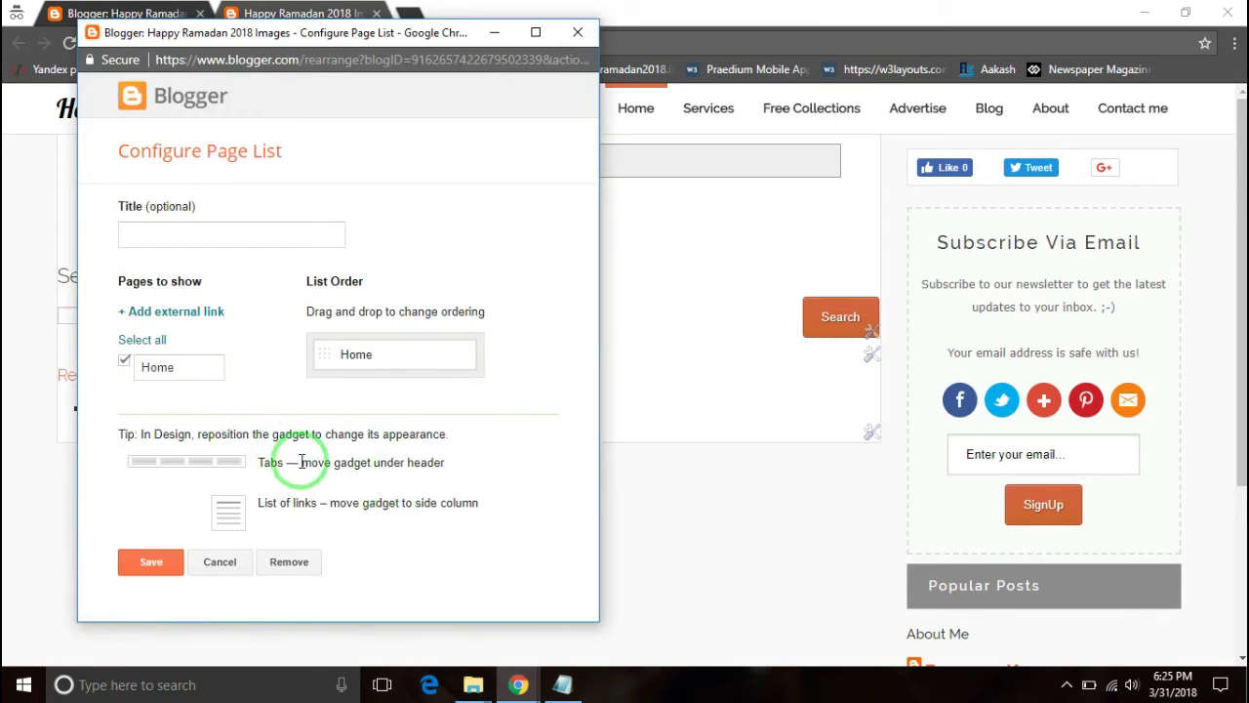
left_click(289, 561)
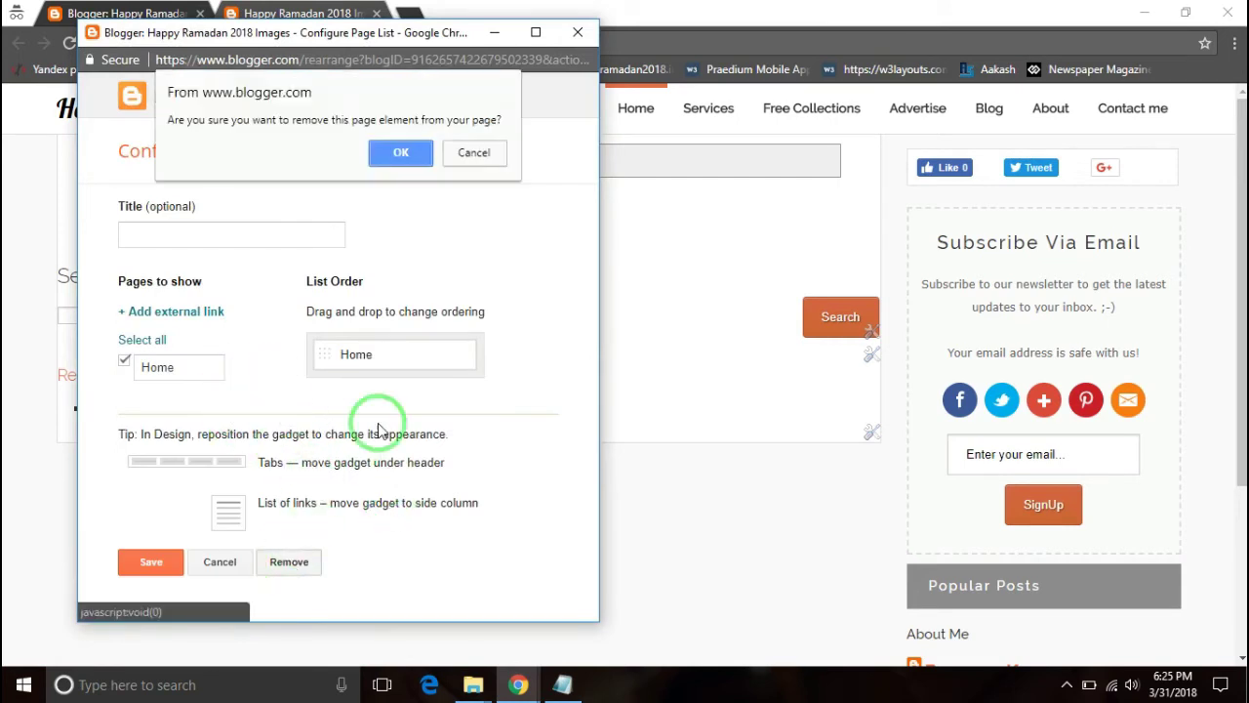
left_click(404, 162)
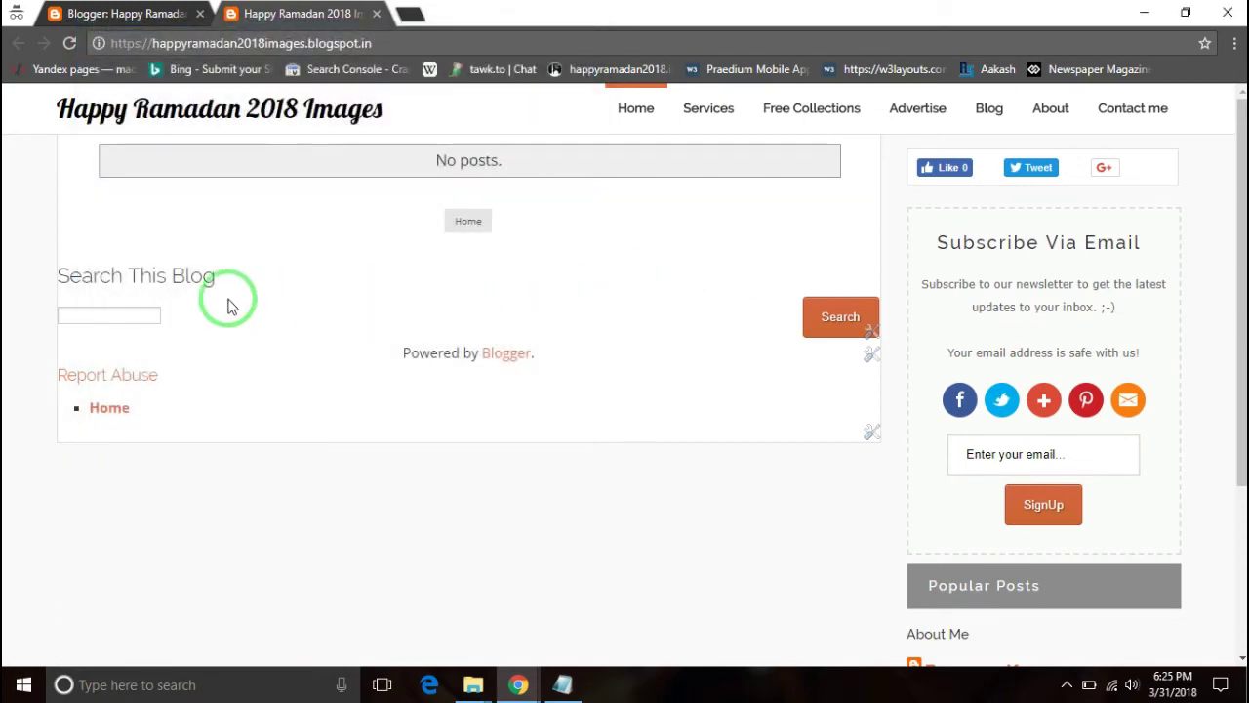
left_click(77, 49)
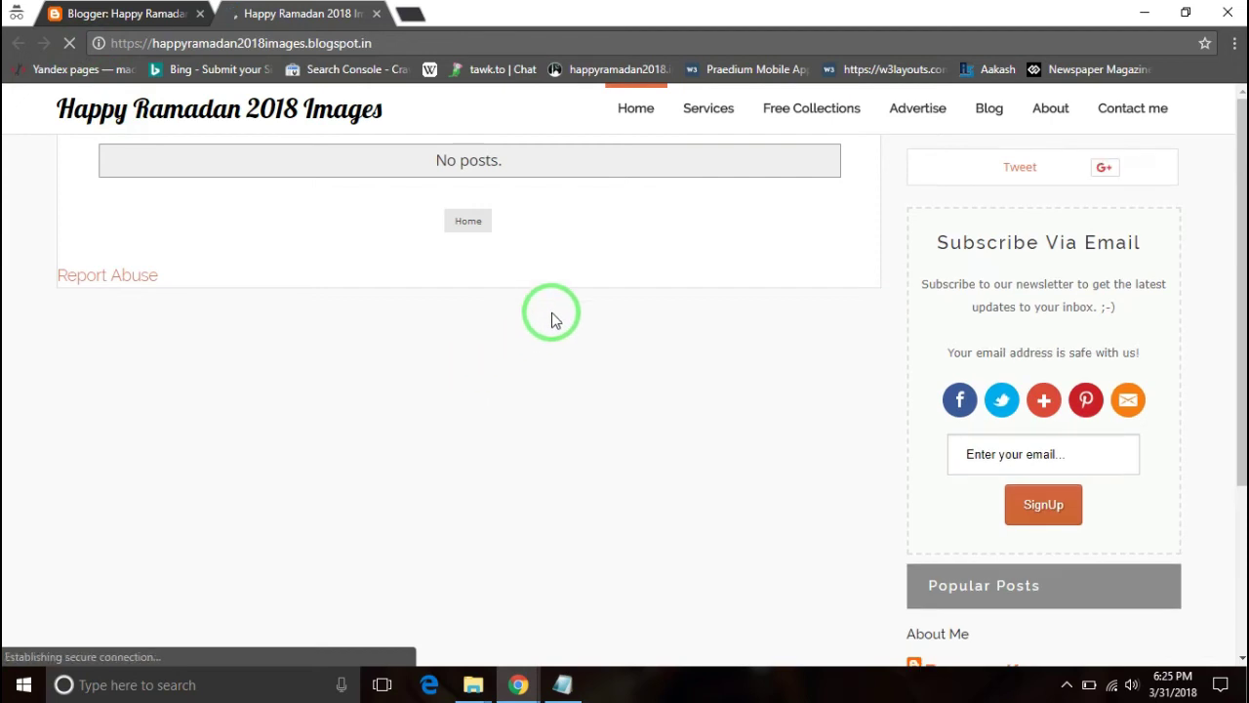
scroll(753, 326, "down", 3)
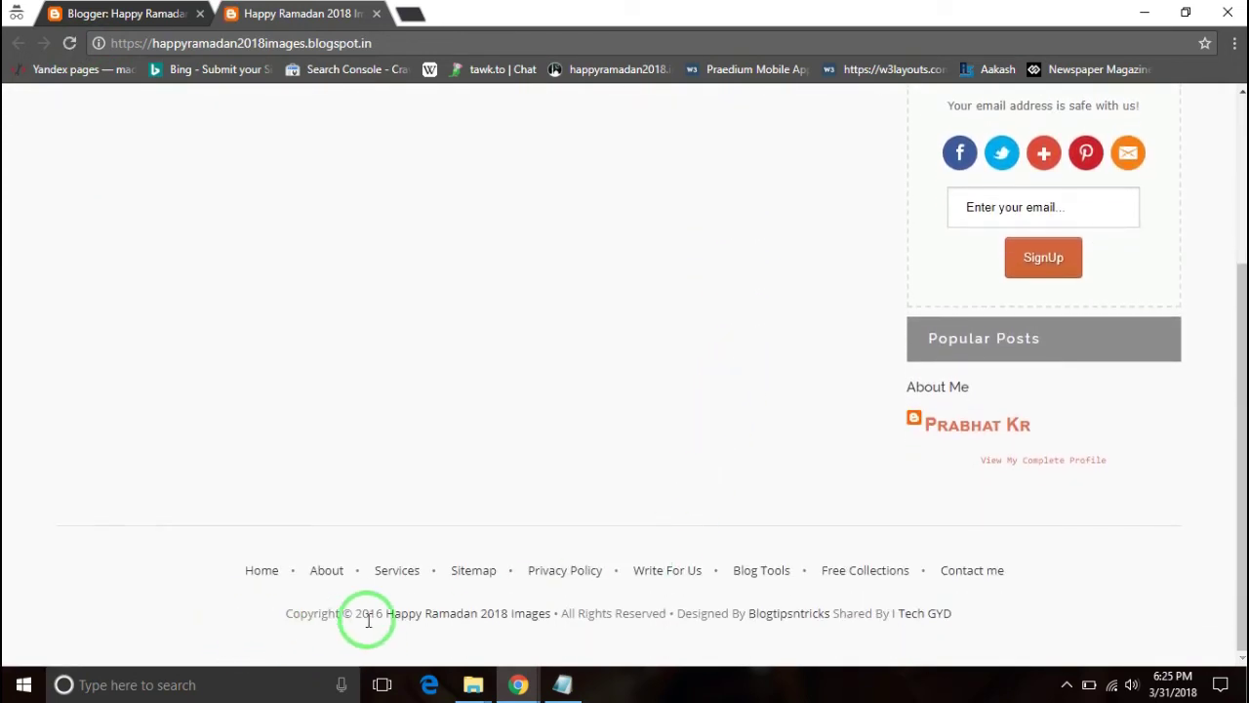
scroll(1023, 525, "up", 1)
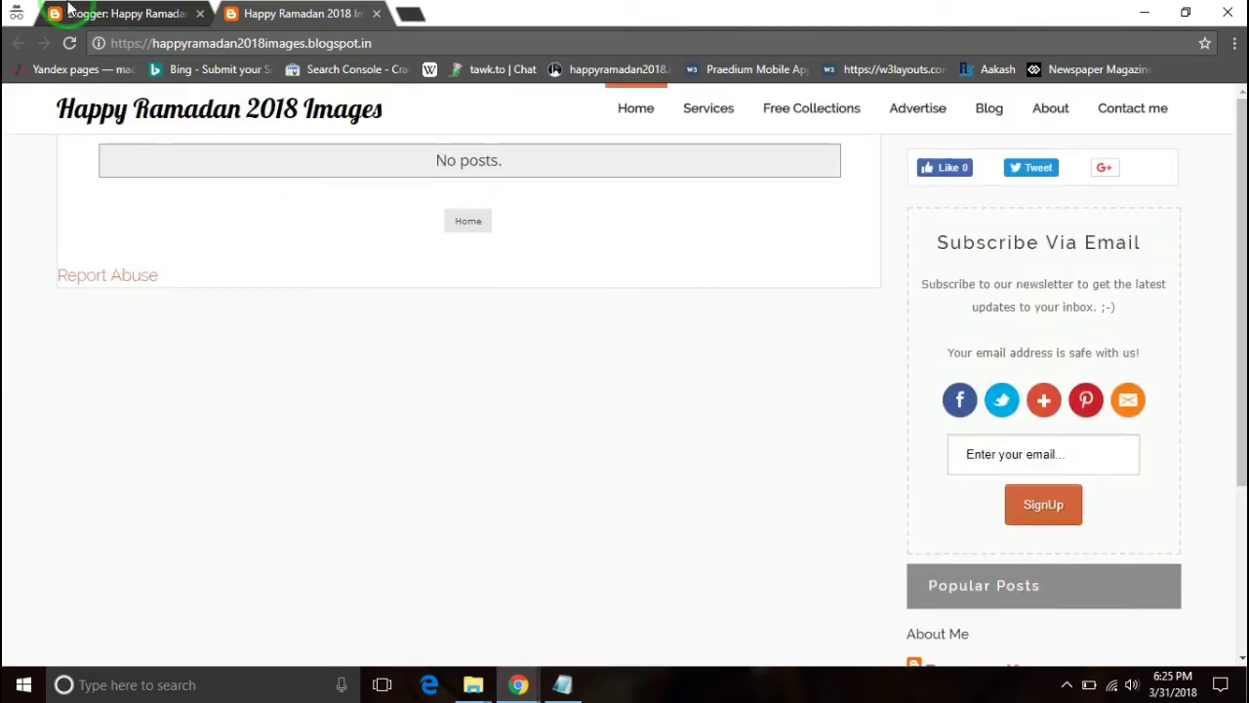
- Open the theme's Edit HTML code and jump to the Profile1 widget
left_click(123, 14)
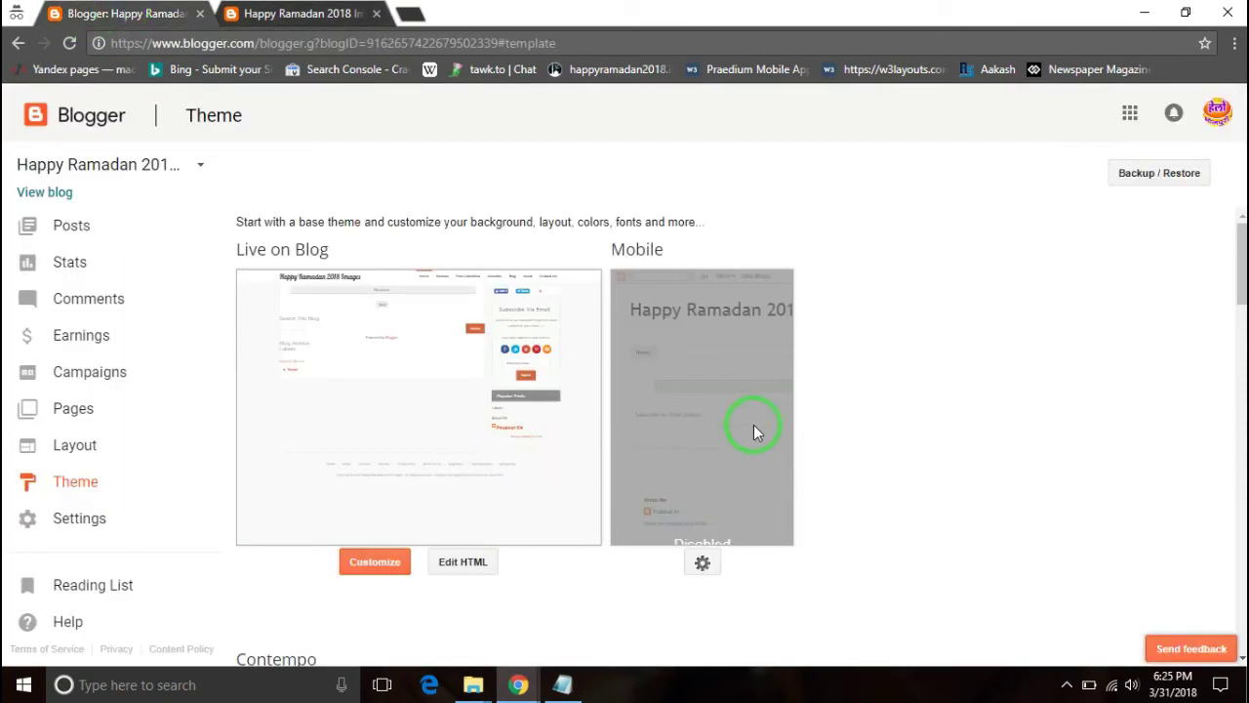
scroll(468, 571, "down", 2)
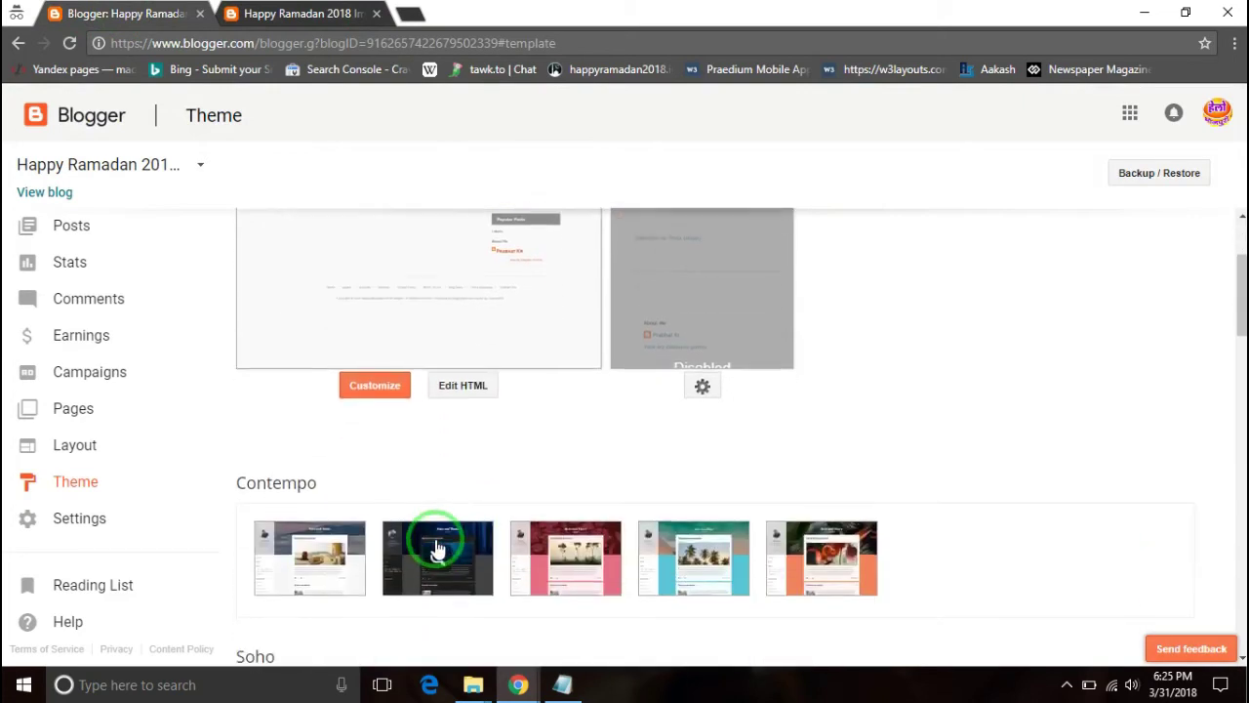
left_click(465, 379)
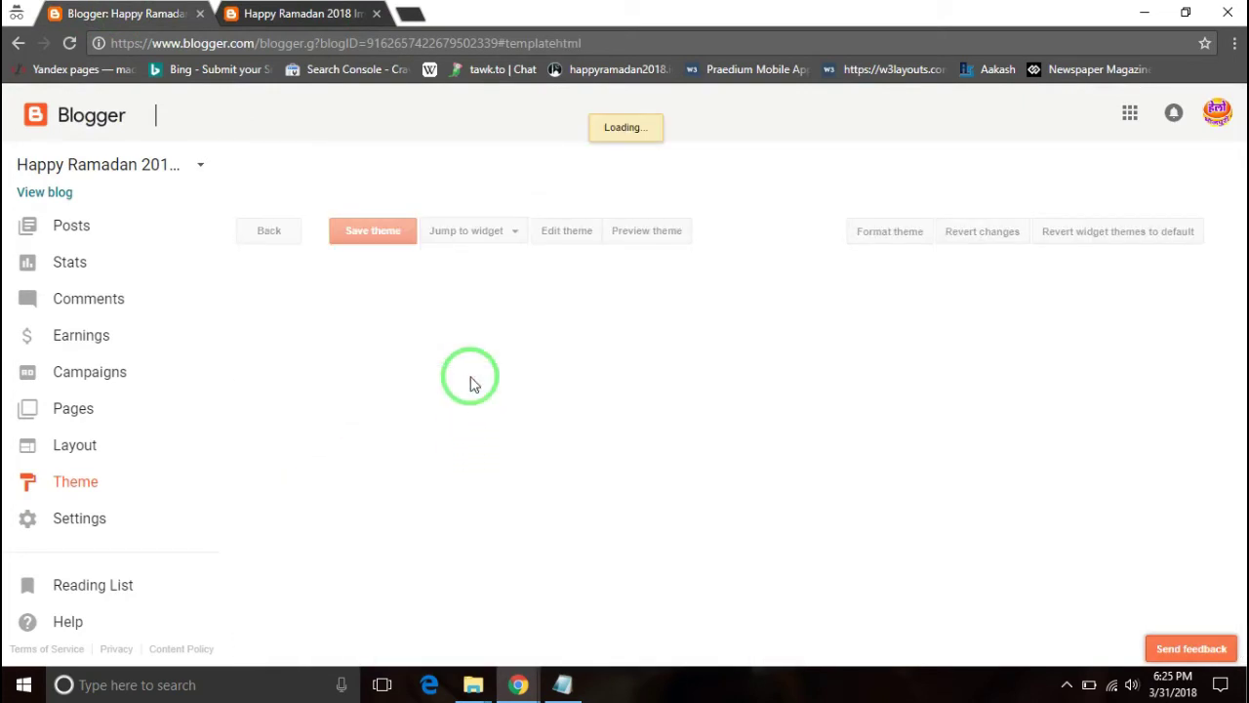
left_click(315, 21)
scroll(990, 521, "down", 3)
scroll(956, 446, "up", 3)
left_click(129, 18)
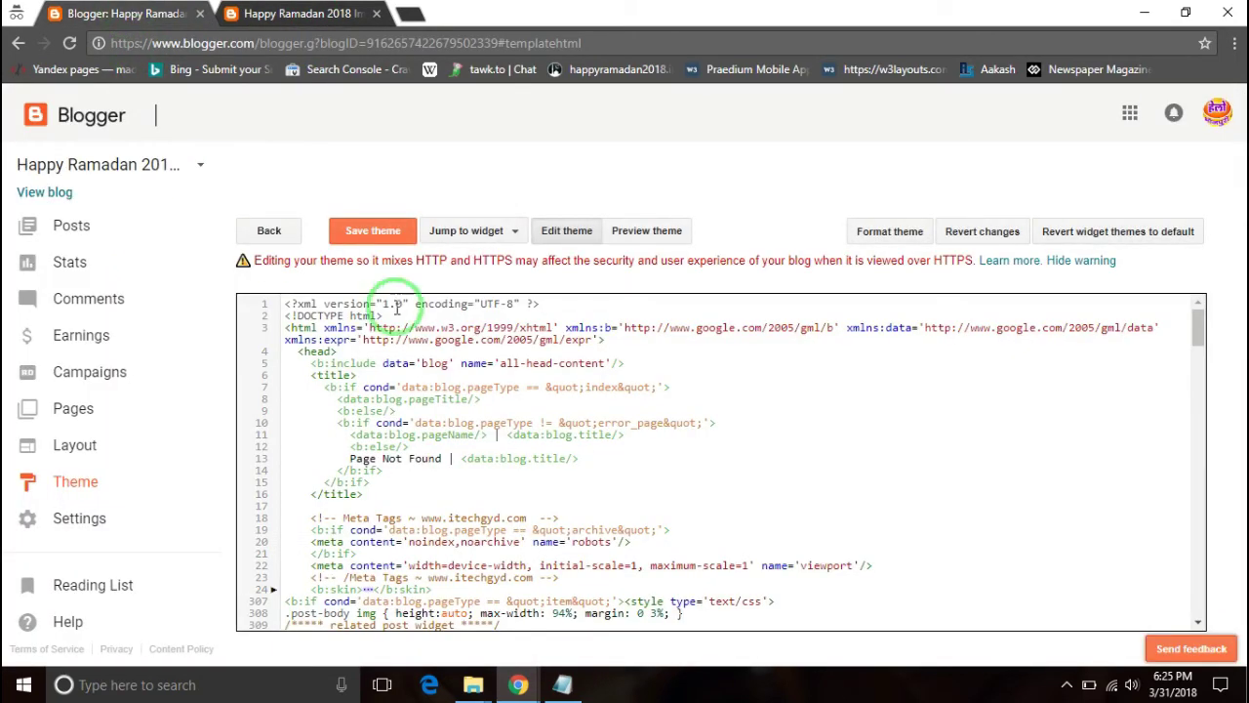
left_click(507, 234)
scroll(478, 376, "down", 2)
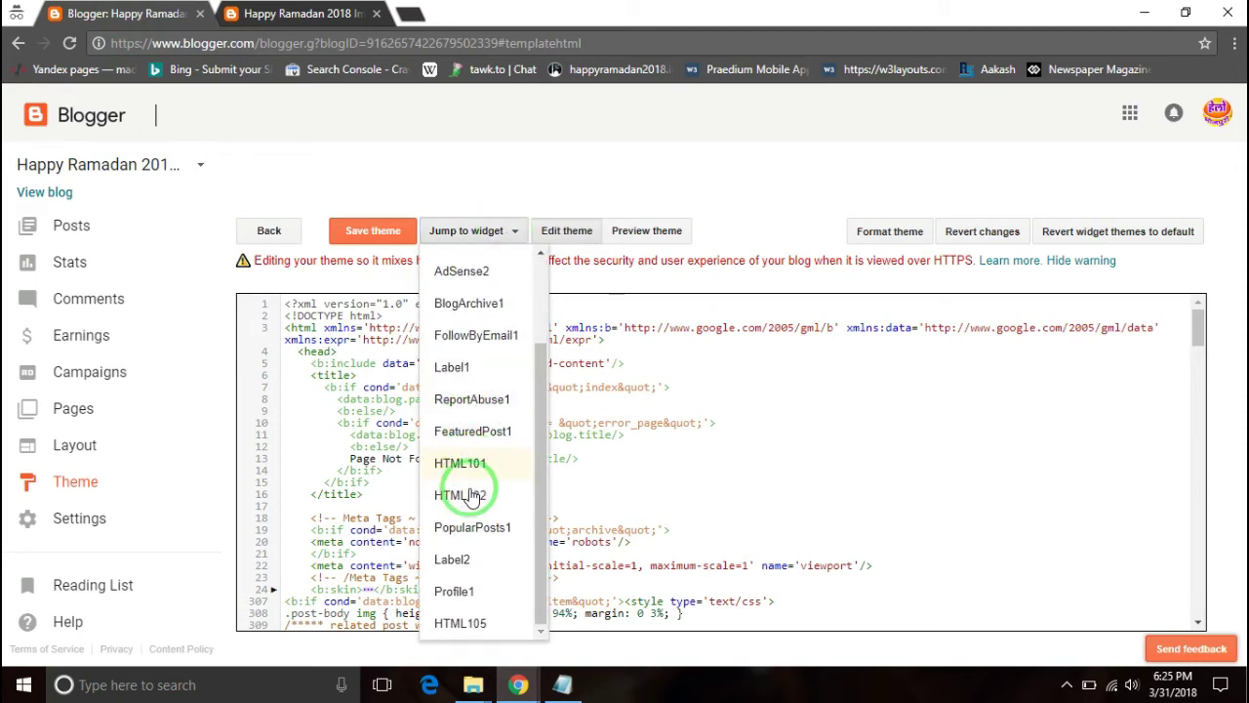
left_click(454, 591)
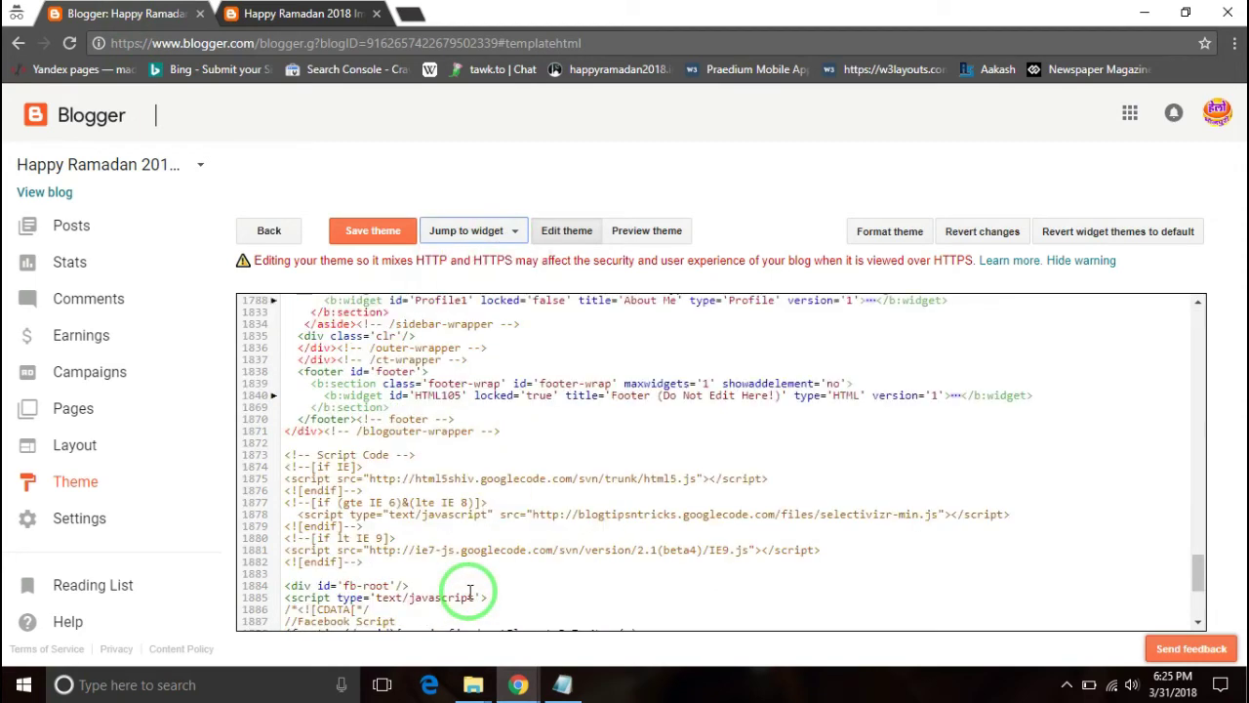